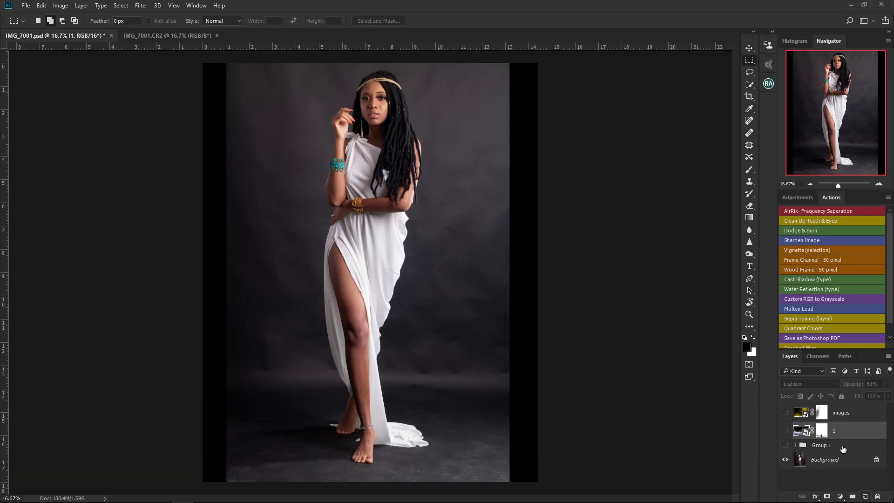
- Compare the finished edit with the original photo by toggling the visibility of Group 1
click(785, 446)
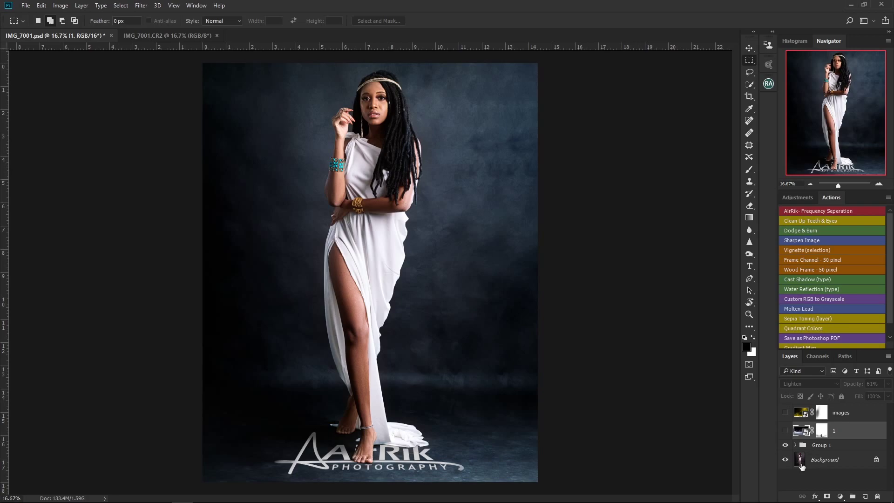
click(785, 445)
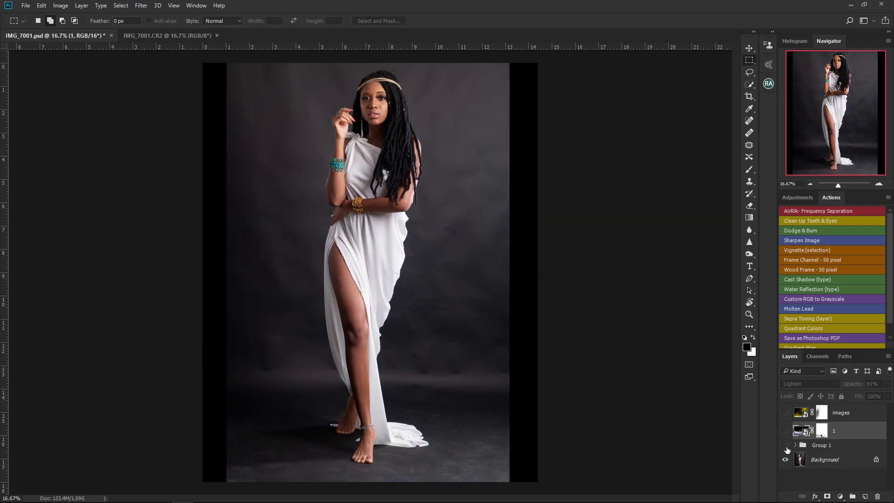
click(785, 446)
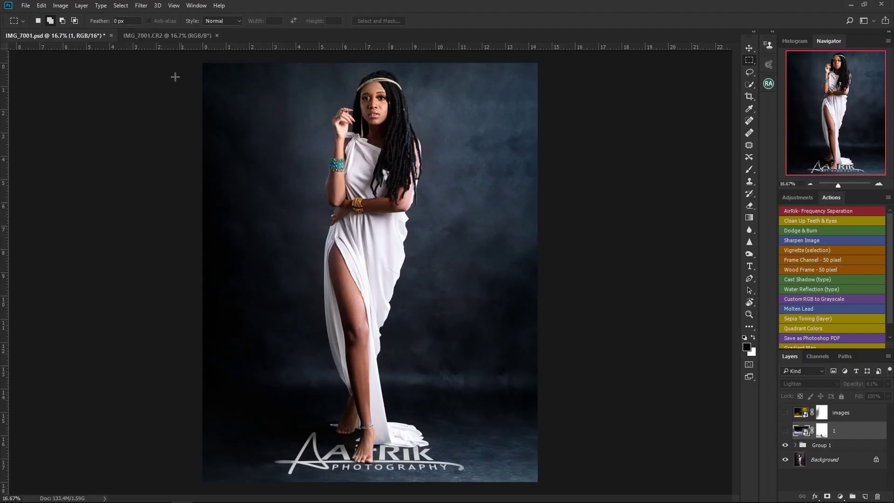
- Switch to the IMG_7001.CR2 document and duplicate its Background layer
click(172, 37)
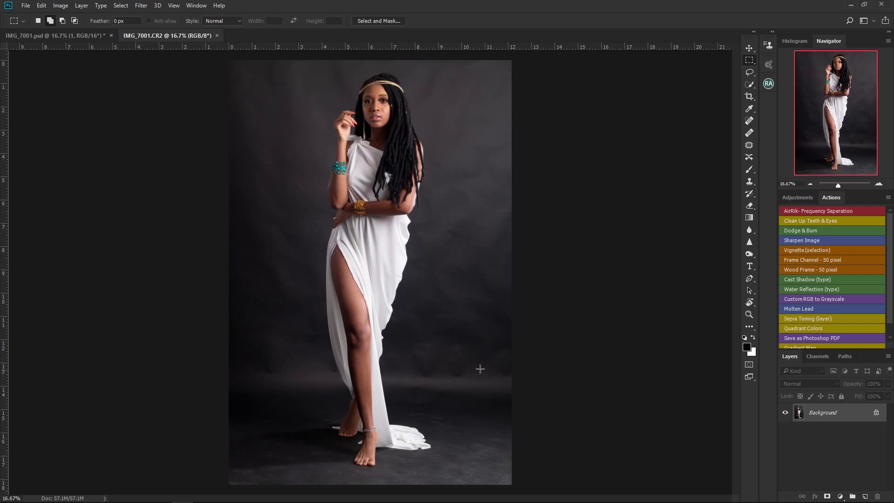
drag(857, 419, 865, 497)
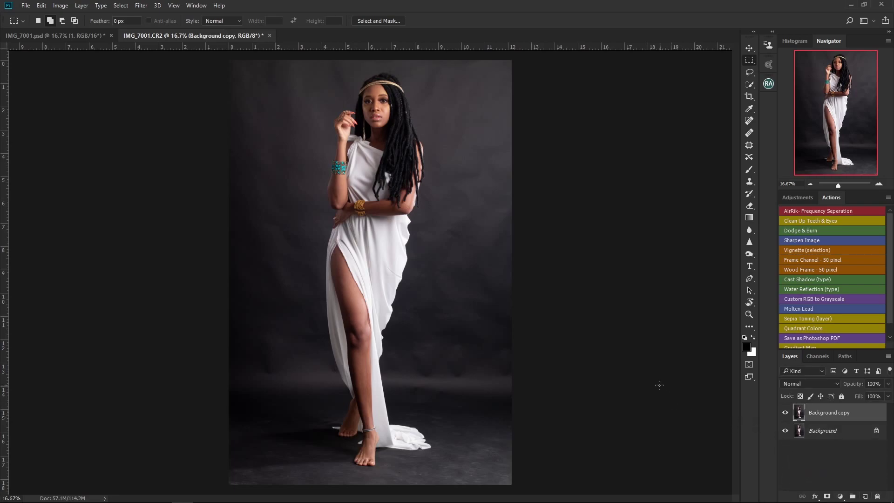
- Crop at the 4:5 (8:10) ratio, expanding the canvas on both sides while keeping the photo's full height
key(c)
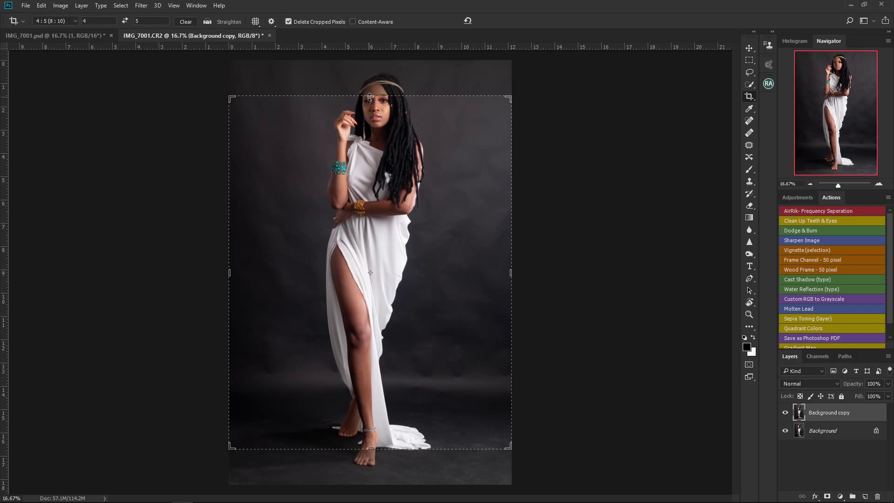
drag(370, 97, 370, 78)
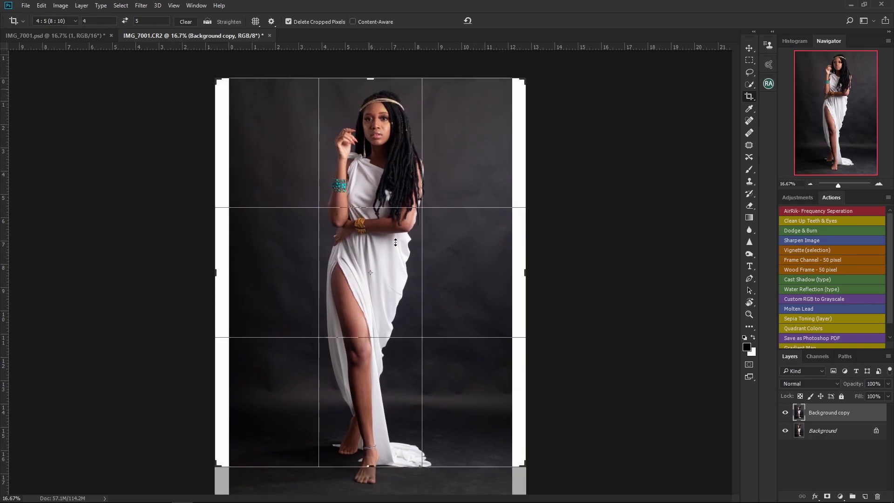
drag(371, 466, 398, 466)
key(Return)
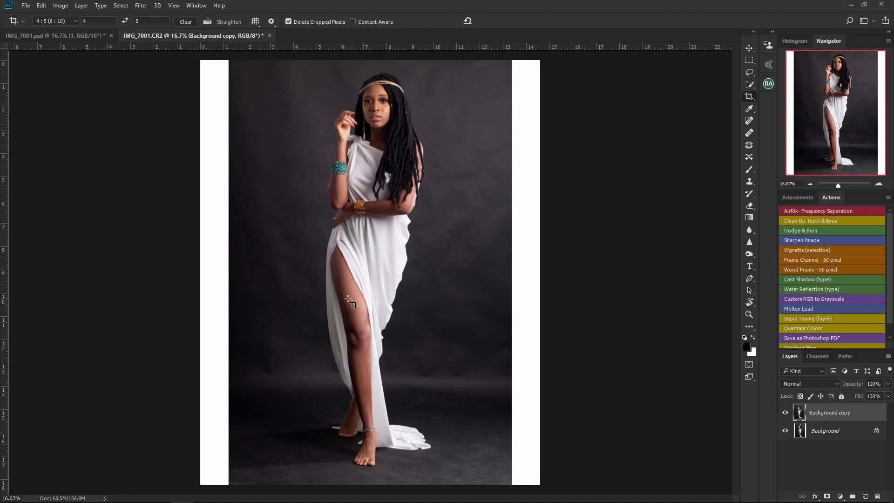
- Select the two blank white strips beside the photo with rectangular marquees that slightly overlap the image edges
click(749, 60)
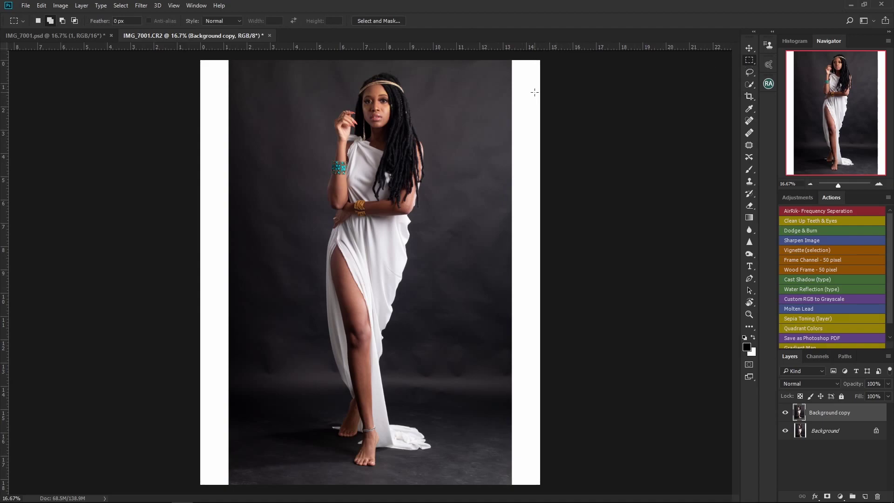
drag(508, 61, 594, 488)
drag(202, 62, 233, 495)
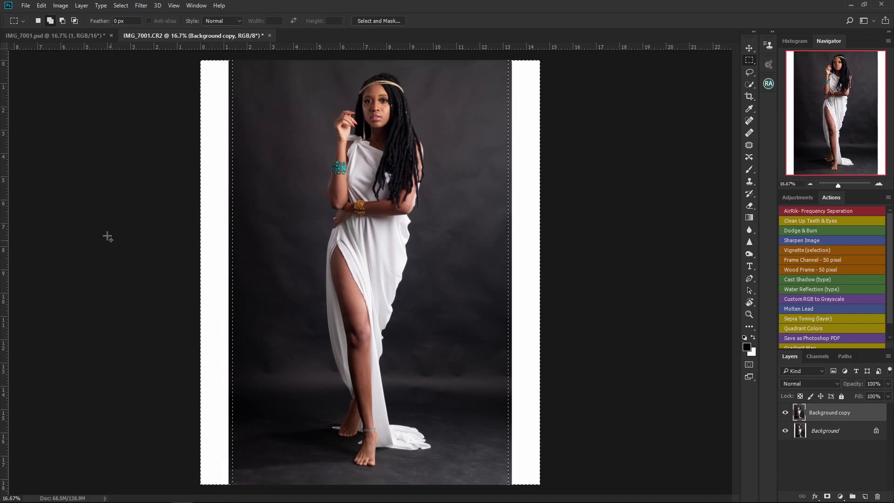
- Fill the selected side strips with Content-Aware contents and remove the selection
click(41, 5)
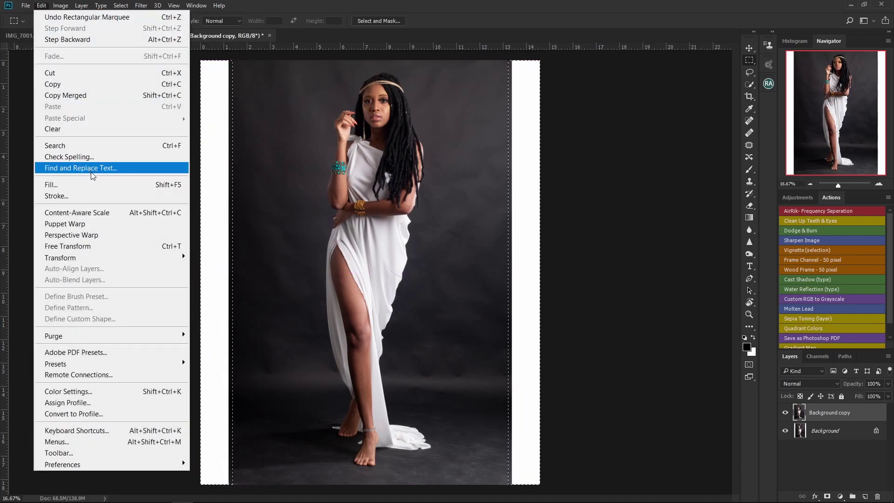
click(98, 187)
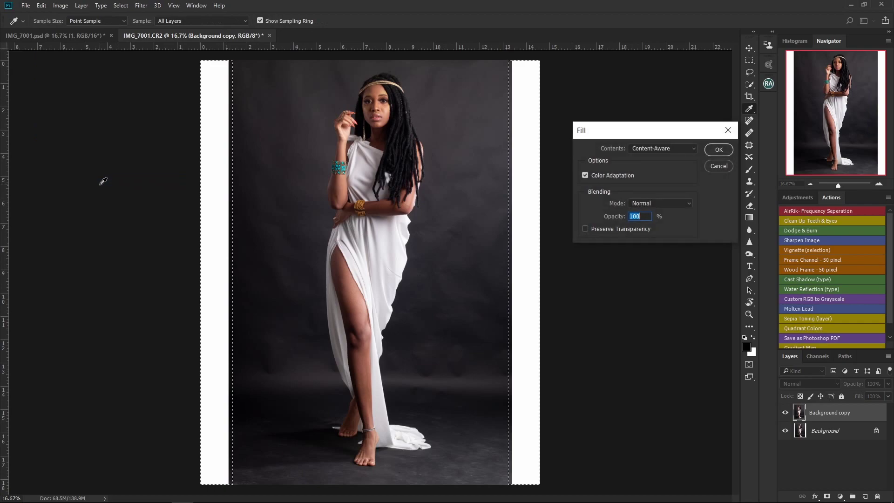
click(677, 149)
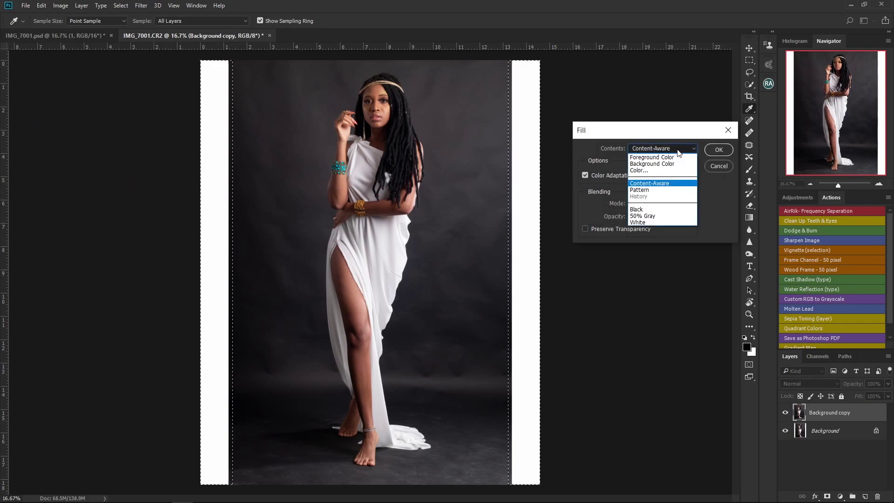
click(672, 185)
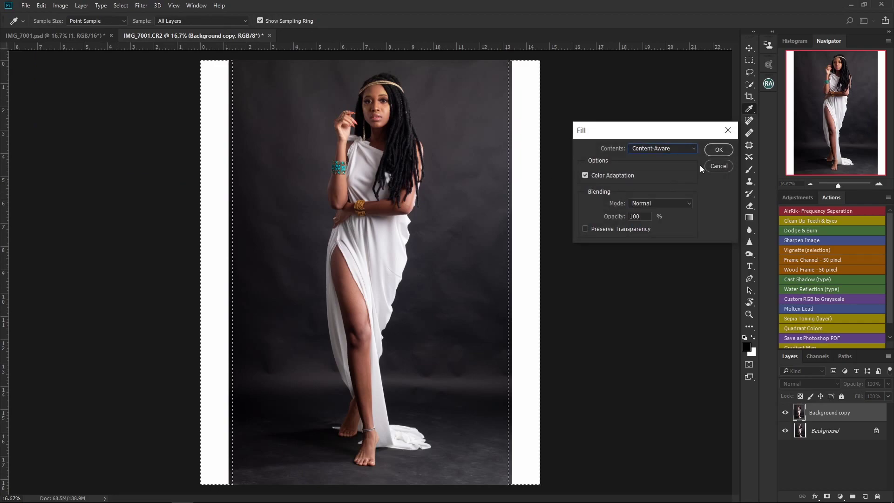
click(719, 150)
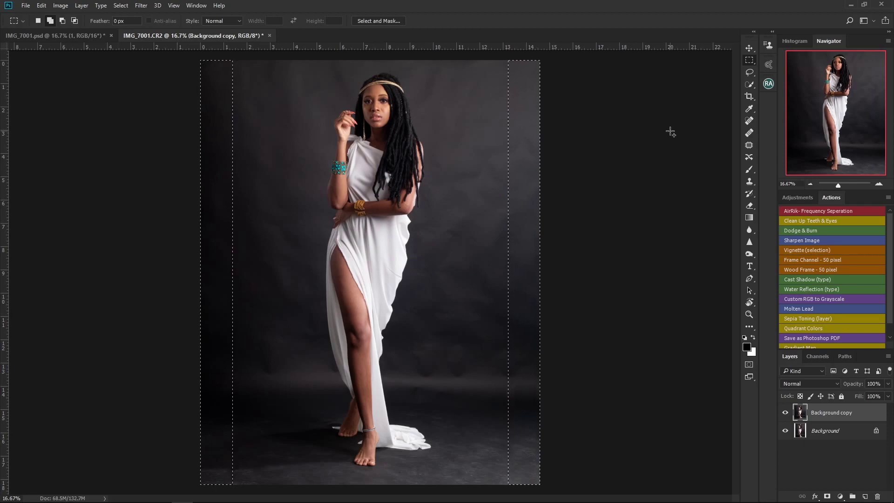
key(ctrl+d)
- Place the blue backdrop image dn193-5x7FT.jpg from File Explorer into the photo document
mouse_move(327, 501)
click(225, 494)
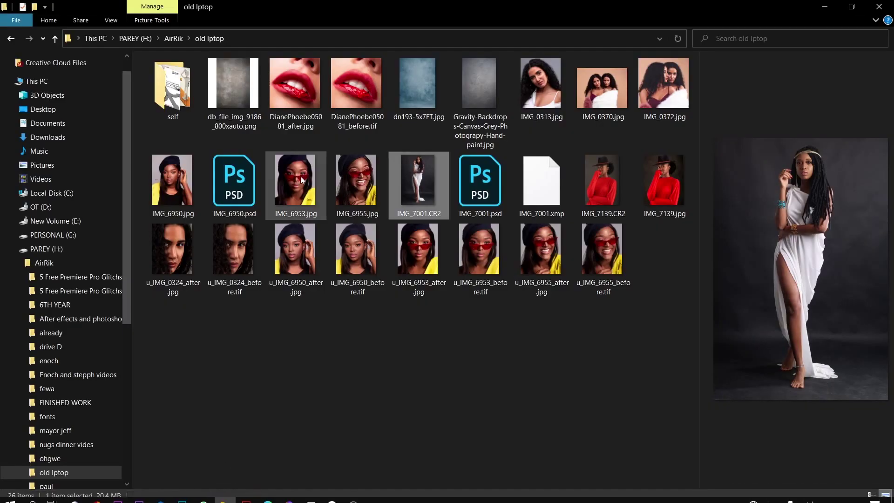
click(412, 94)
drag(415, 85, 369, 305)
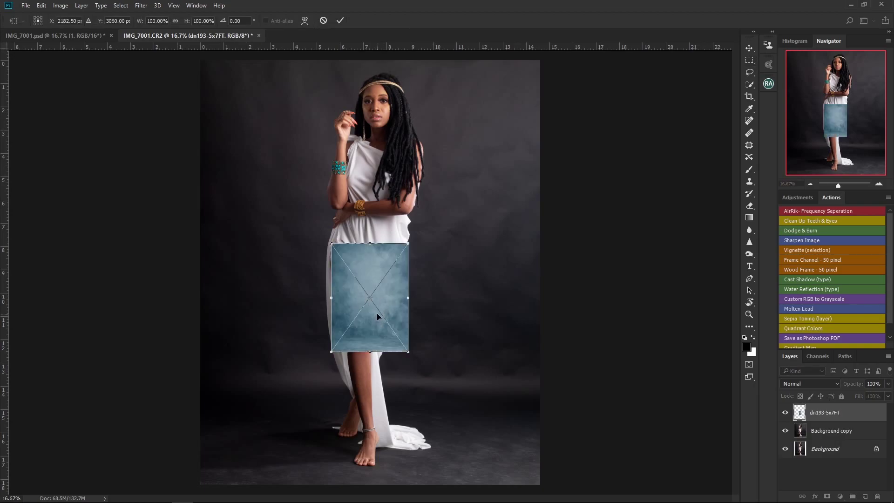
- Scale and position the placed blue backdrop so it covers the whole canvas, and commit the transformation
drag(331, 244, 216, 76)
drag(394, 214, 401, 189)
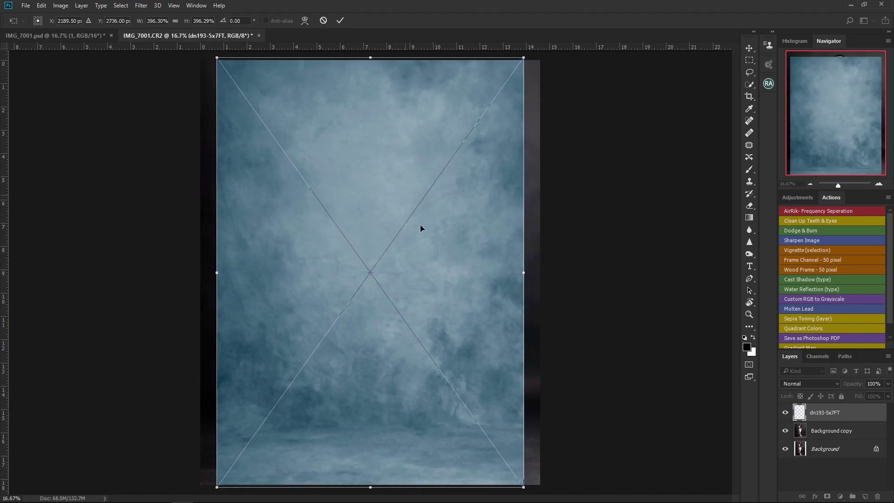
drag(523, 487, 546, 502)
drag(501, 407, 501, 403)
key(Return)
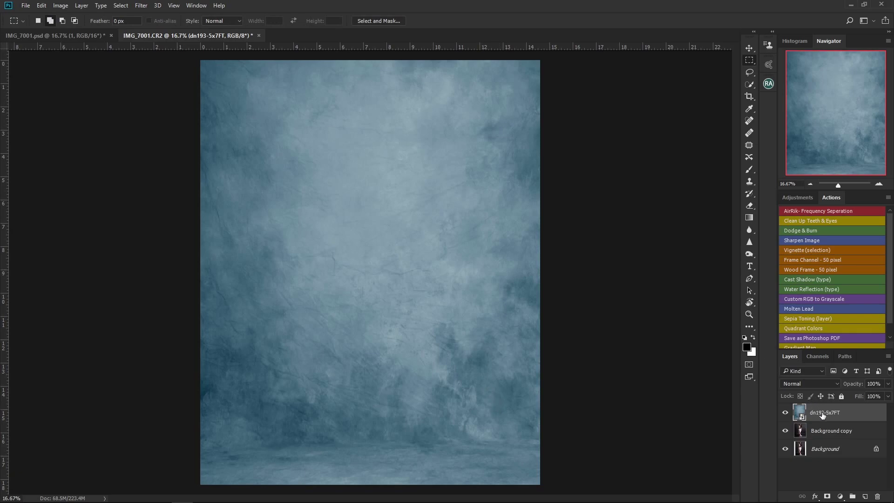
- Set the dn193-5x7FT layer's blend mode to Overlay and compare the image with and without it
click(827, 384)
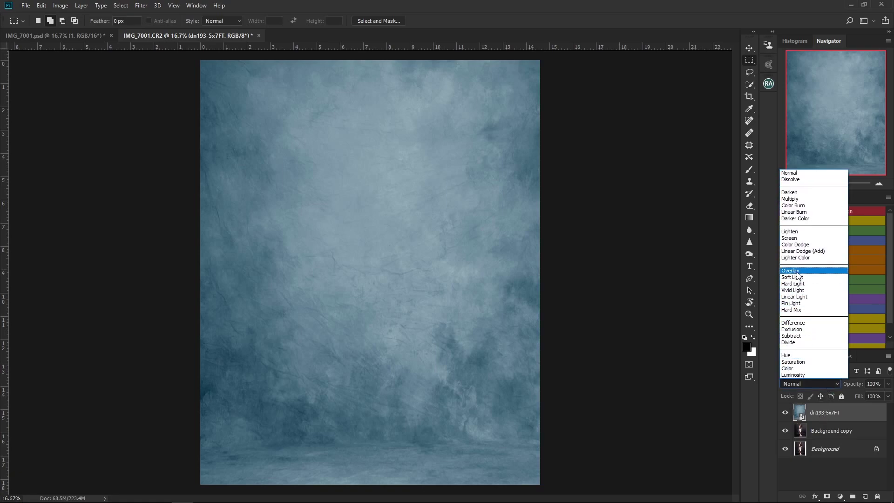
click(800, 271)
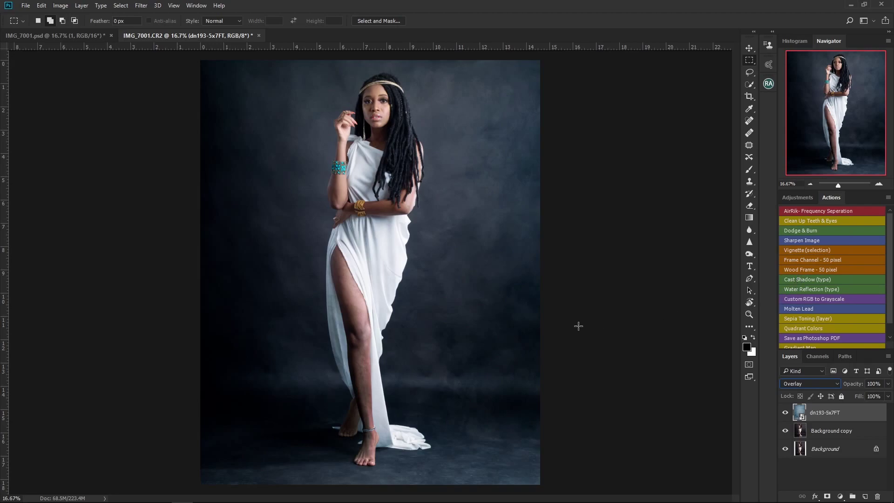
click(786, 414)
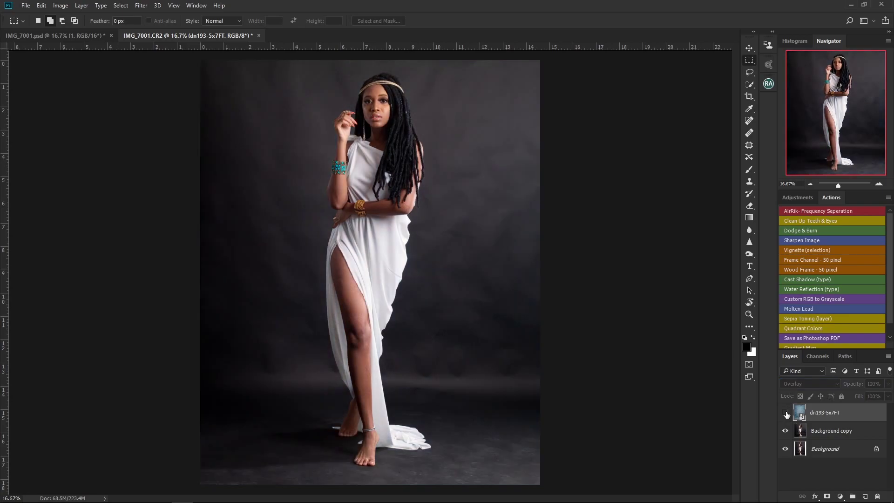
click(786, 414)
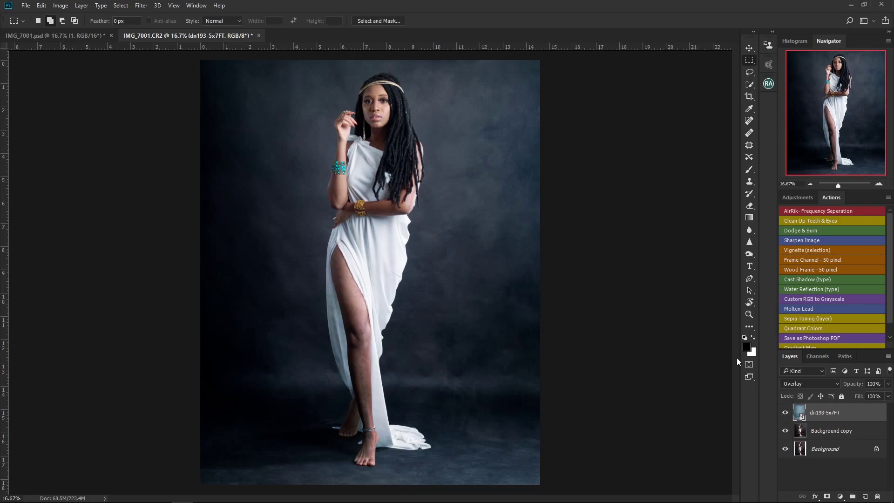
- Inspect the backdrop's tint on the model up close and add a layer mask to the dn193-5x7FT layer
key(ctrl+plus)
key(ctrl+plus)
key(ctrl+plus)
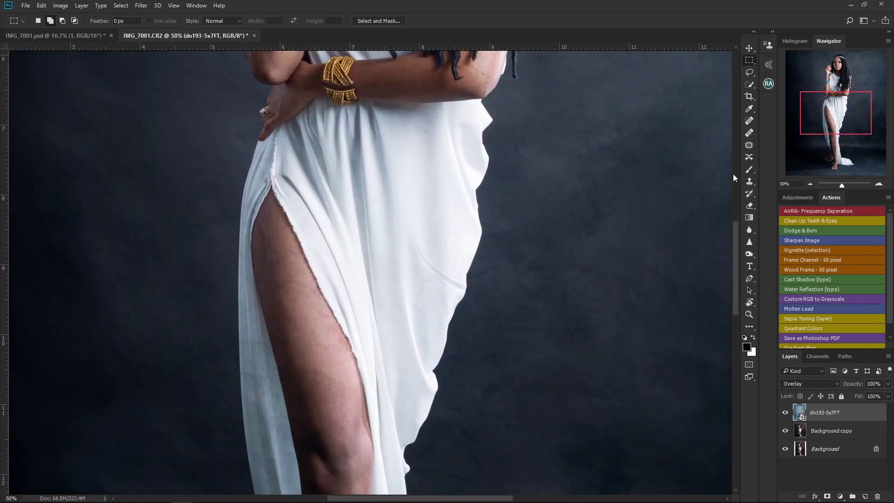
drag(833, 116, 837, 76)
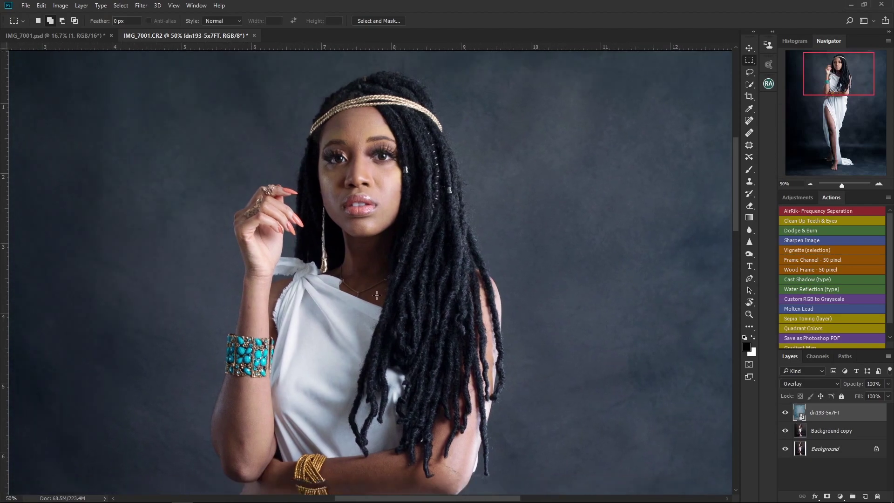
drag(842, 75, 843, 151)
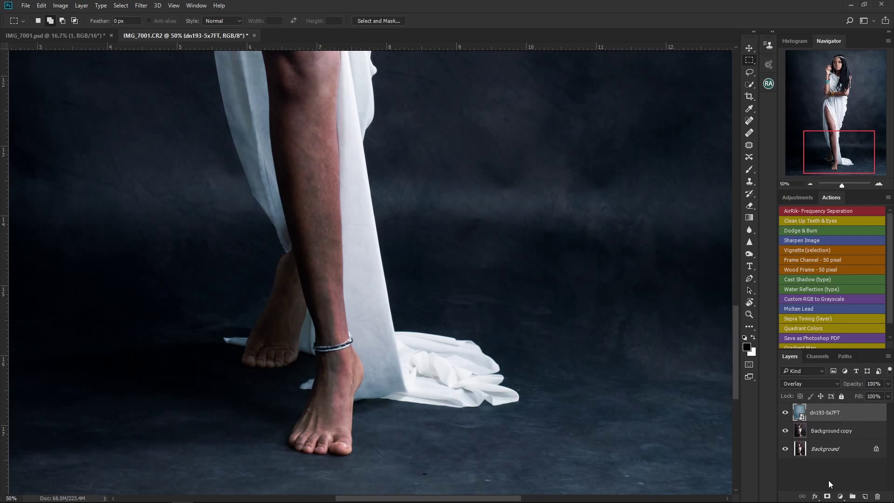
click(828, 497)
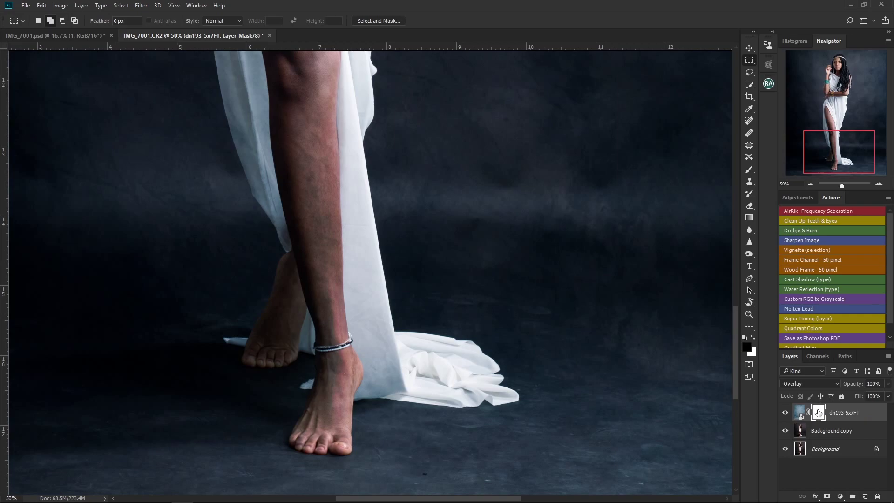
- Choose the Brush tool with a soft round tip for painting on the layer mask
click(750, 170)
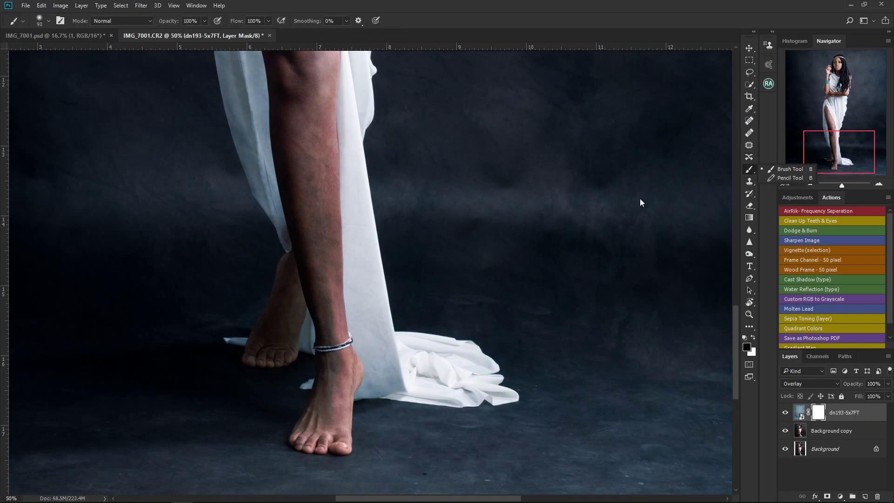
click(41, 22)
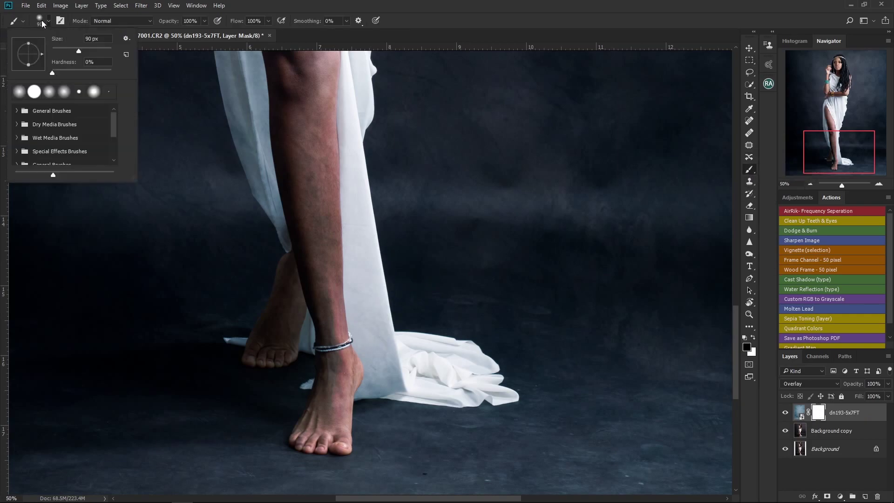
click(19, 94)
click(377, 240)
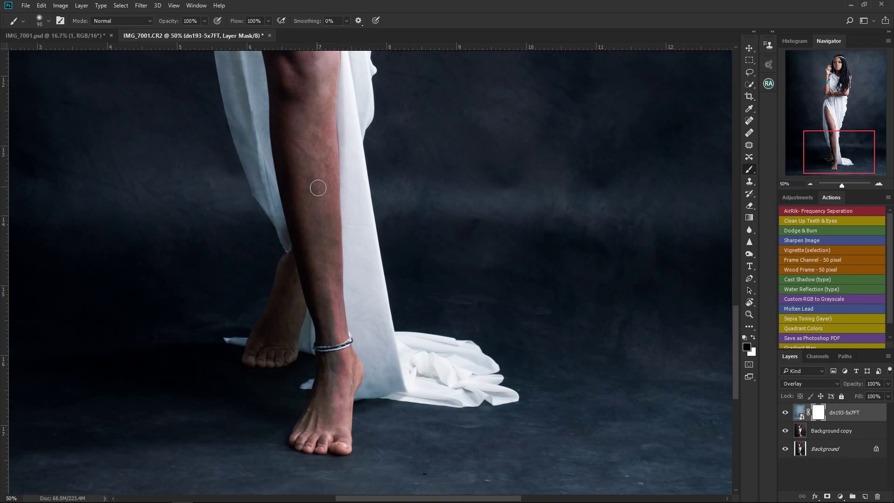
- Paint black on the mask over the front lower leg and foot to remove the blue texture from the skin
mouse_move(310, 182)
mouse_down()
mouse_move(303, 124)
mouse_move(312, 156)
mouse_move(298, 140)
mouse_up()
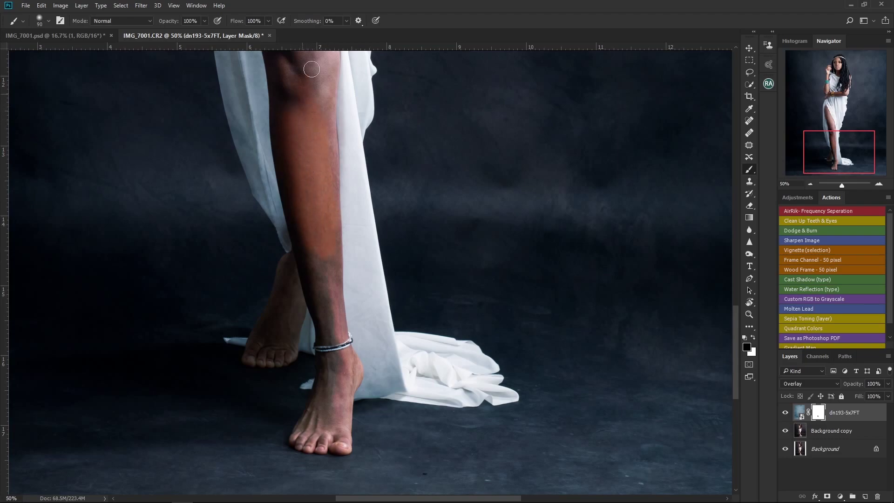
mouse_move(344, 247)
mouse_down()
mouse_move(347, 302)
mouse_move(315, 247)
mouse_move(336, 305)
mouse_up()
drag(310, 257, 304, 238)
mouse_move(339, 344)
mouse_down()
mouse_move(338, 396)
mouse_move(348, 349)
mouse_up()
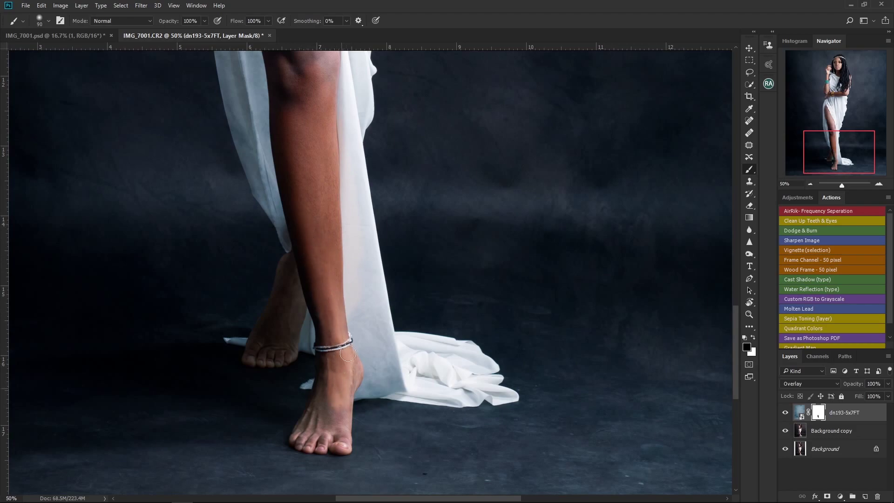
mouse_move(342, 394)
mouse_down()
mouse_move(327, 434)
mouse_move(335, 395)
mouse_move(301, 435)
mouse_move(310, 422)
mouse_move(342, 420)
mouse_up()
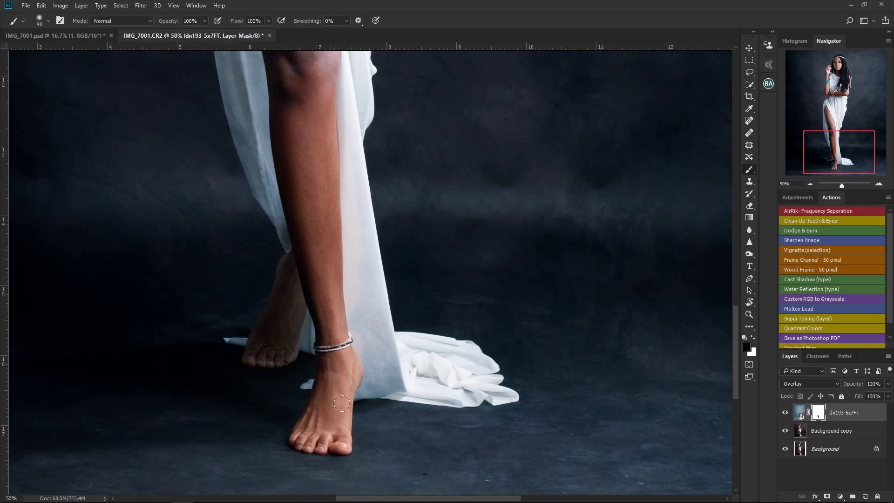
- Paint black on the mask over the back foot and the lower dress fabric to remove the blue texture there
mouse_move(357, 358)
mouse_down()
mouse_move(362, 383)
mouse_move(366, 374)
mouse_move(358, 393)
mouse_move(381, 374)
mouse_move(395, 378)
mouse_move(377, 391)
mouse_move(384, 374)
mouse_move(376, 342)
mouse_move(377, 360)
mouse_move(358, 341)
mouse_move(351, 137)
mouse_move(320, 163)
mouse_move(310, 294)
mouse_move(302, 266)
mouse_move(286, 312)
mouse_move(303, 284)
mouse_move(285, 351)
mouse_move(255, 358)
mouse_move(288, 263)
mouse_move(297, 280)
mouse_move(283, 336)
mouse_move(294, 278)
mouse_move(287, 217)
mouse_move(261, 164)
mouse_move(275, 208)
mouse_up()
mouse_move(257, 171)
mouse_down()
mouse_move(234, 105)
mouse_move(279, 159)
mouse_up()
mouse_move(364, 297)
mouse_down()
mouse_move(393, 332)
mouse_move(386, 349)
mouse_move(395, 354)
mouse_up()
mouse_move(408, 391)
mouse_down()
mouse_move(499, 396)
mouse_move(483, 369)
mouse_move(423, 348)
mouse_up()
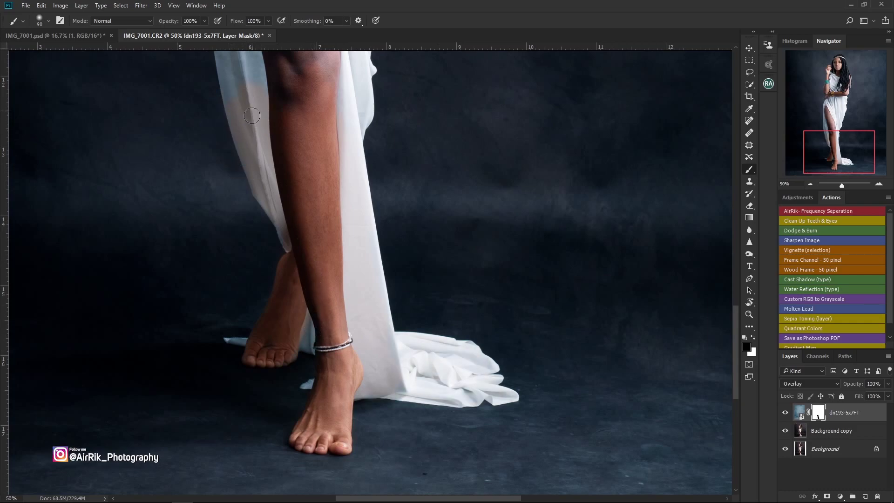
drag(733, 328, 731, 277)
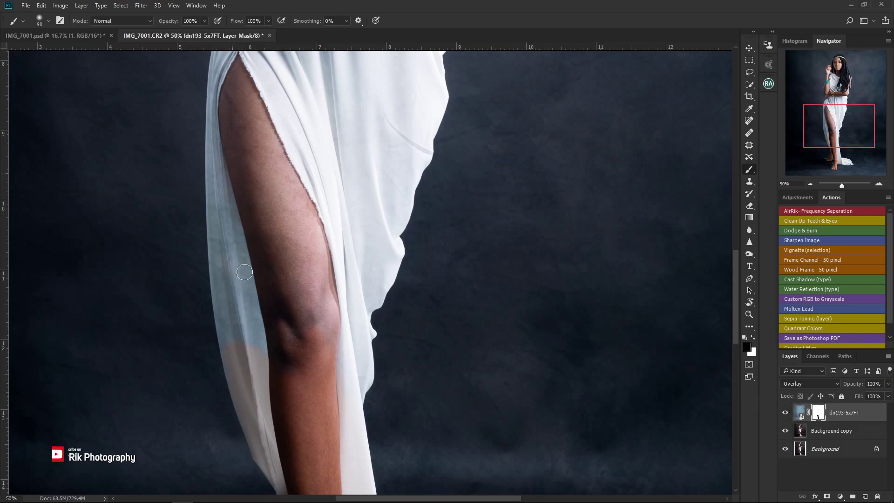
- Paint black on the mask over the dress fabric behind the leg and over the thigh to remove the blue texture
drag(268, 346, 237, 267)
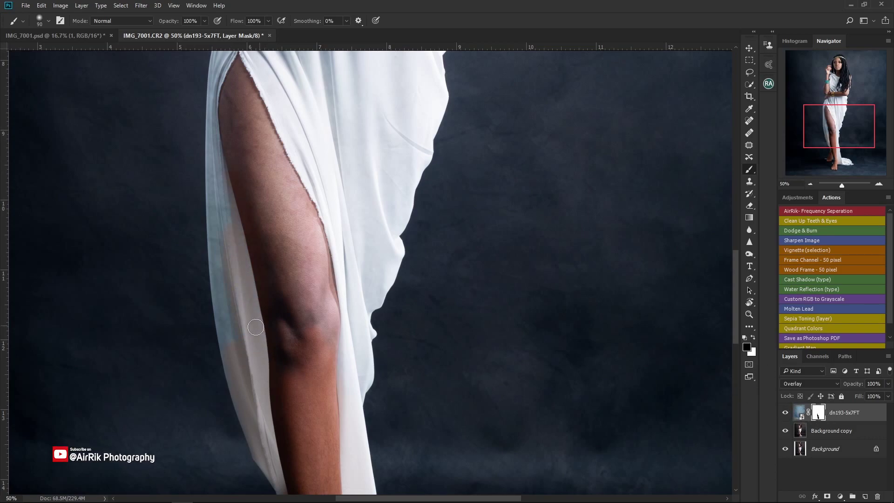
mouse_move(228, 327)
mouse_down()
mouse_move(219, 274)
mouse_move(227, 179)
mouse_move(222, 203)
mouse_move(221, 96)
mouse_up()
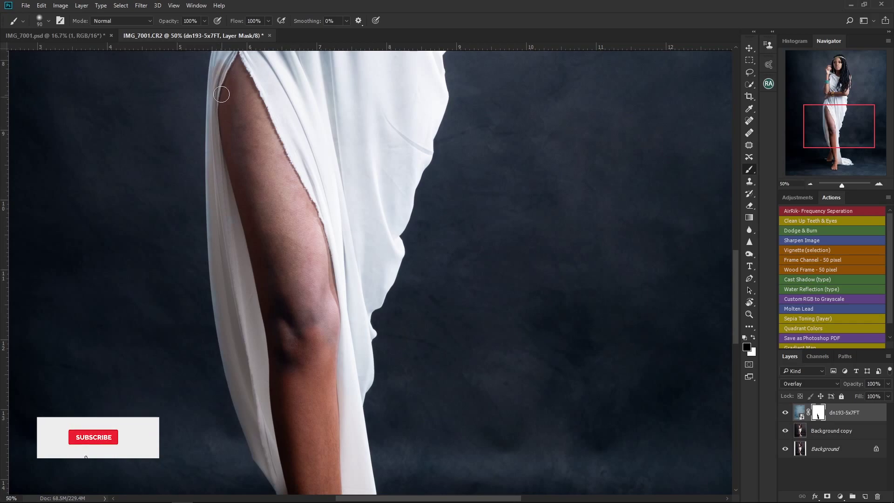
mouse_move(245, 135)
mouse_down()
mouse_move(280, 187)
mouse_move(250, 138)
mouse_up()
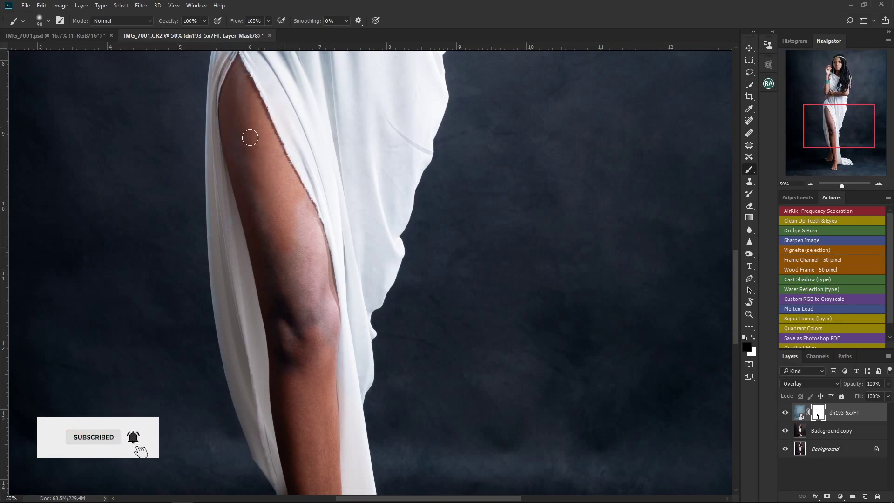
- Enlarge the brush to 175 and paint black on the mask over the skirt from the knee up to the waist
key(bracketright)
key(bracketright)
key(bracketright)
key(bracketright)
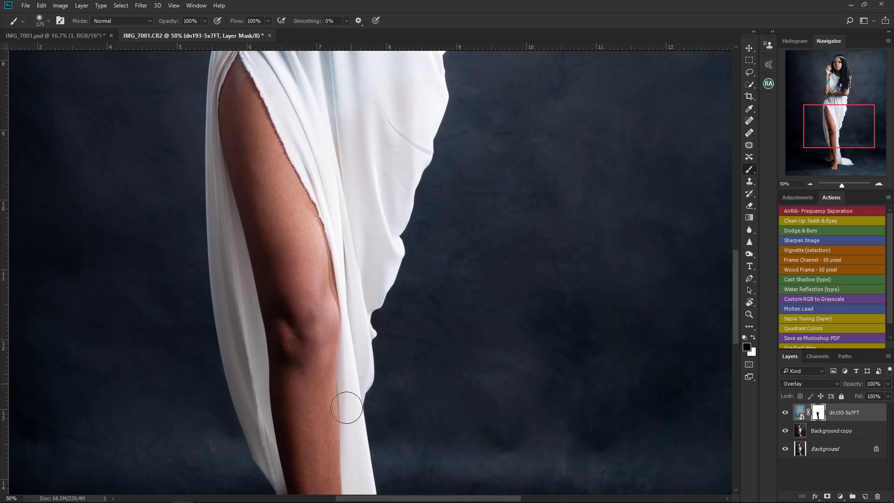
mouse_move(735, 277)
mouse_down()
mouse_move(736, 241)
mouse_move(720, 221)
mouse_up()
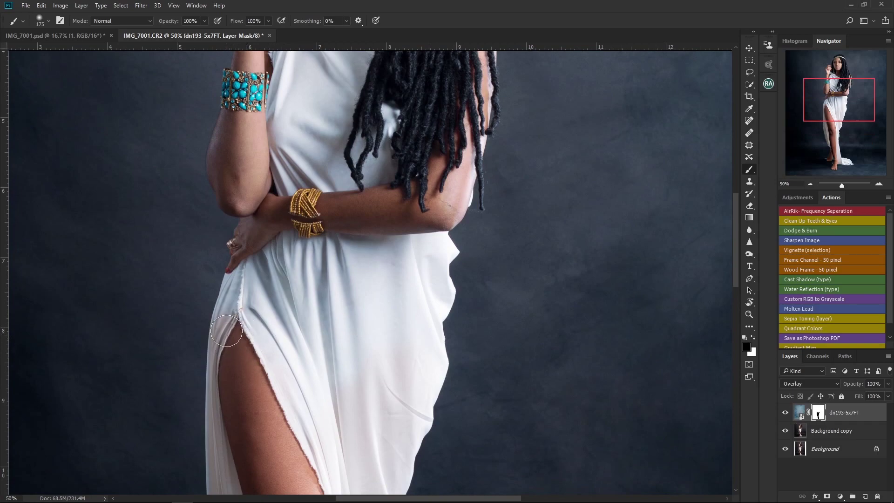
mouse_move(247, 292)
mouse_down()
mouse_move(290, 232)
mouse_move(275, 347)
mouse_move(290, 349)
mouse_move(316, 308)
mouse_move(312, 376)
mouse_move(291, 368)
mouse_move(306, 240)
mouse_move(326, 244)
mouse_move(343, 282)
mouse_move(353, 258)
mouse_move(353, 443)
mouse_move(341, 453)
mouse_move(347, 310)
mouse_move(375, 259)
mouse_move(365, 324)
mouse_move(400, 253)
mouse_move(387, 312)
mouse_move(350, 257)
mouse_move(352, 241)
mouse_move(369, 360)
mouse_move(394, 285)
mouse_move(406, 314)
mouse_move(422, 246)
mouse_move(431, 286)
mouse_move(420, 364)
mouse_move(407, 419)
mouse_move(372, 473)
mouse_move(392, 438)
mouse_move(387, 489)
mouse_up()
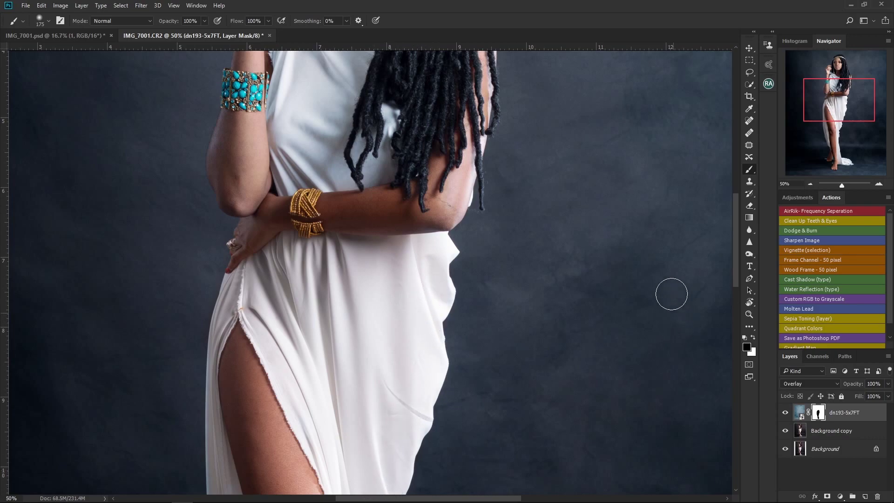
- Paint black on the mask over the arms, bodice, raised hand, hair and face to clear the blue texture
mouse_move(736, 225)
mouse_down()
mouse_move(736, 280)
mouse_move(728, 187)
mouse_up()
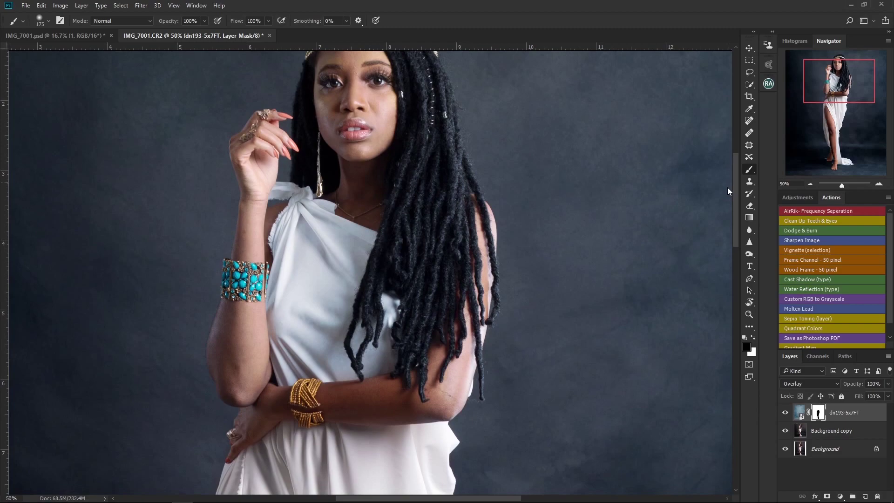
mouse_move(247, 357)
mouse_down()
mouse_move(240, 330)
mouse_move(243, 367)
mouse_move(256, 378)
mouse_move(255, 438)
mouse_move(288, 367)
mouse_move(307, 279)
mouse_move(270, 338)
mouse_move(270, 309)
mouse_move(256, 339)
mouse_move(253, 315)
mouse_move(233, 338)
mouse_move(254, 261)
mouse_move(258, 273)
mouse_move(265, 167)
mouse_move(301, 248)
mouse_move(322, 204)
mouse_move(339, 373)
mouse_move(368, 326)
mouse_up()
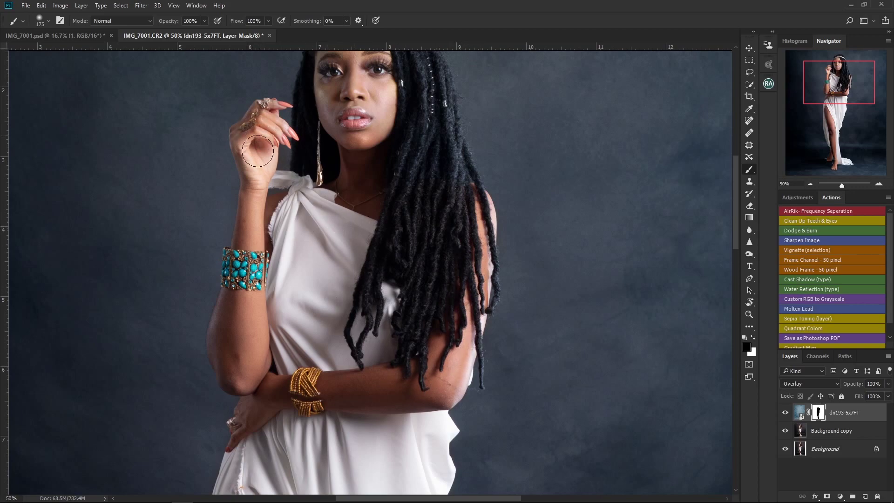
mouse_move(289, 240)
mouse_down()
mouse_move(365, 136)
mouse_move(349, 129)
mouse_move(327, 166)
mouse_move(318, 156)
mouse_move(321, 107)
mouse_move(341, 82)
mouse_move(364, 138)
mouse_move(369, 123)
mouse_move(387, 134)
mouse_up()
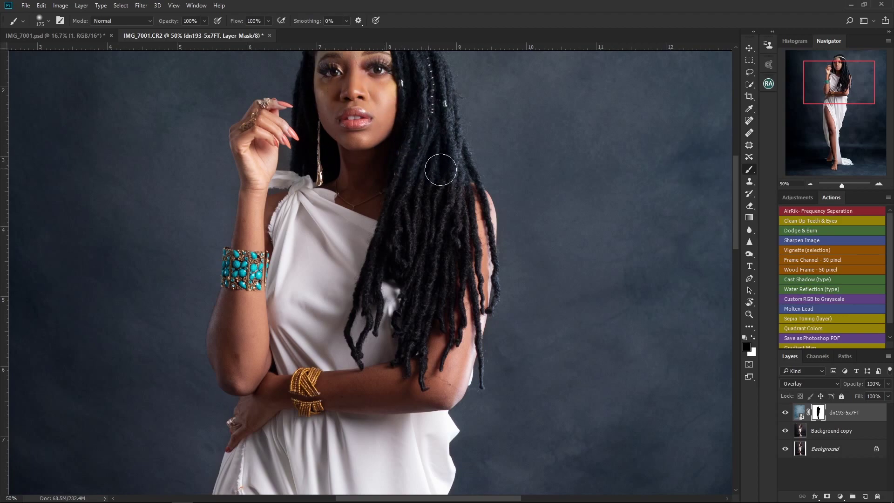
drag(840, 82, 836, 72)
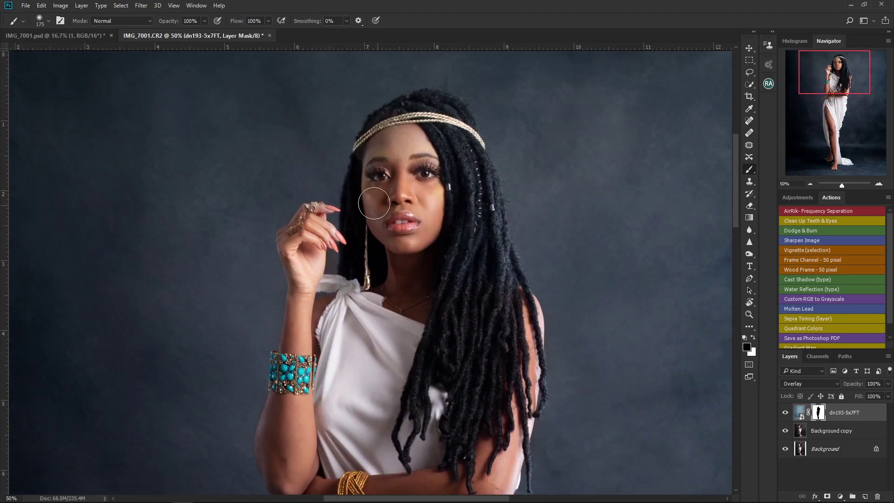
drag(405, 163, 407, 159)
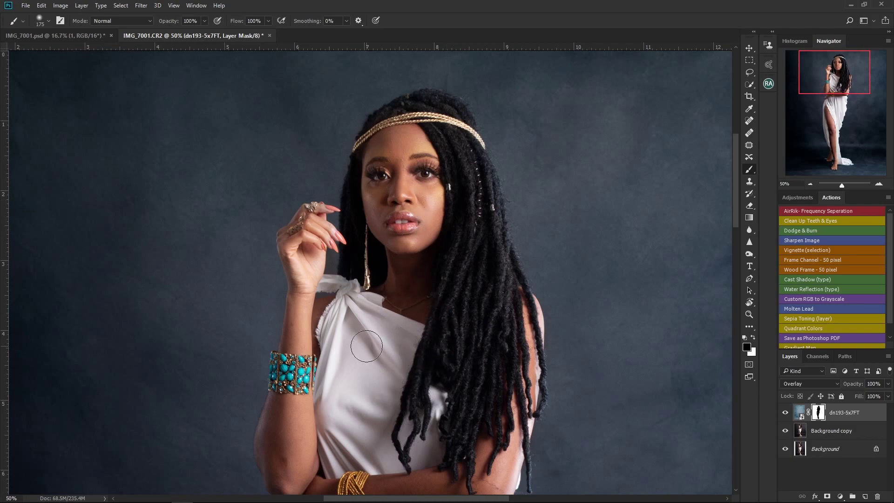
- Compare the whole portrait with and without the masked dn193-5x7FT texture layer
key(ctrl+0)
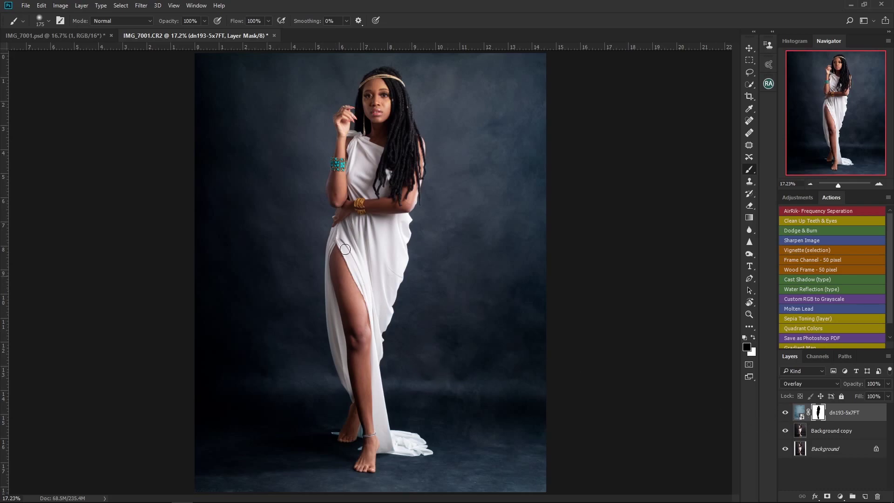
click(787, 414)
click(787, 413)
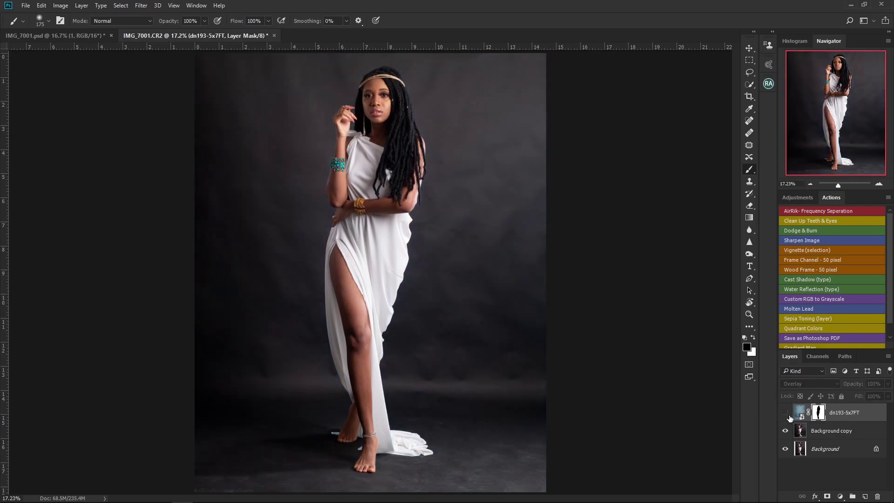
click(786, 413)
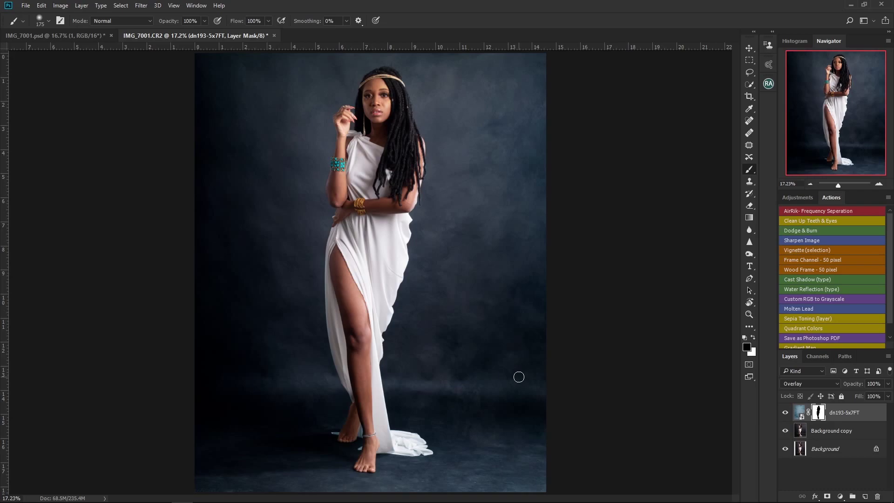
- Merge the dn193-5x7FT layer and the Background copy layer into one layer
shift+click(864, 434)
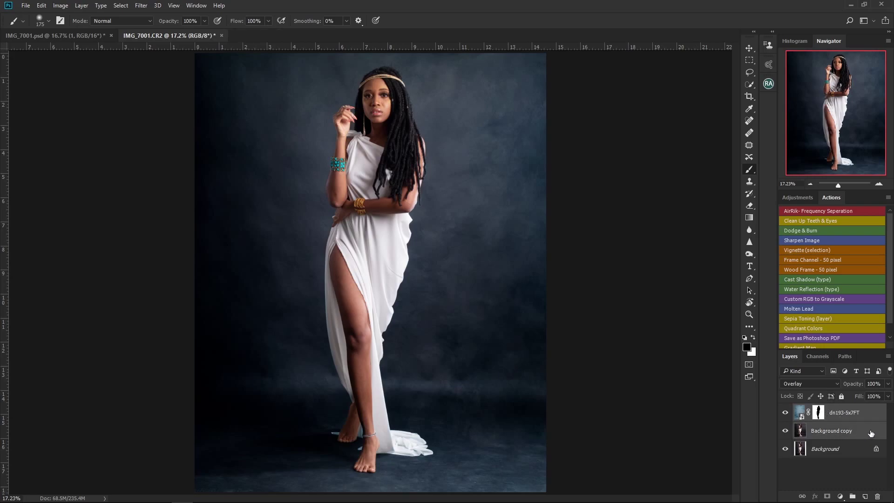
right_click(870, 434)
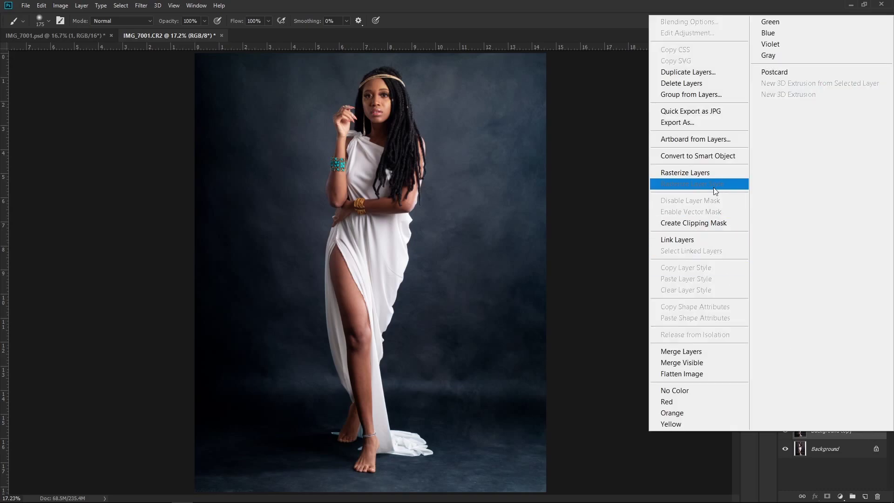
click(711, 352)
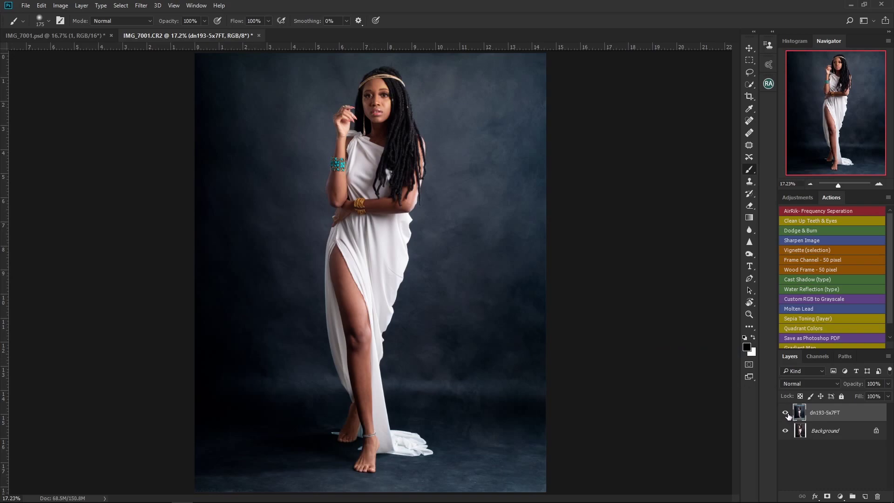
- Compare the merged composite with the original Background by switching its visibility off and on
click(786, 413)
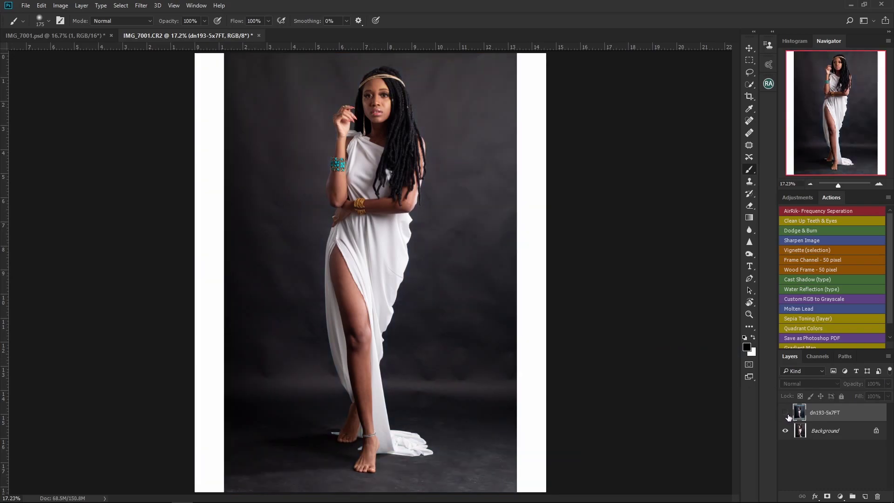
click(786, 413)
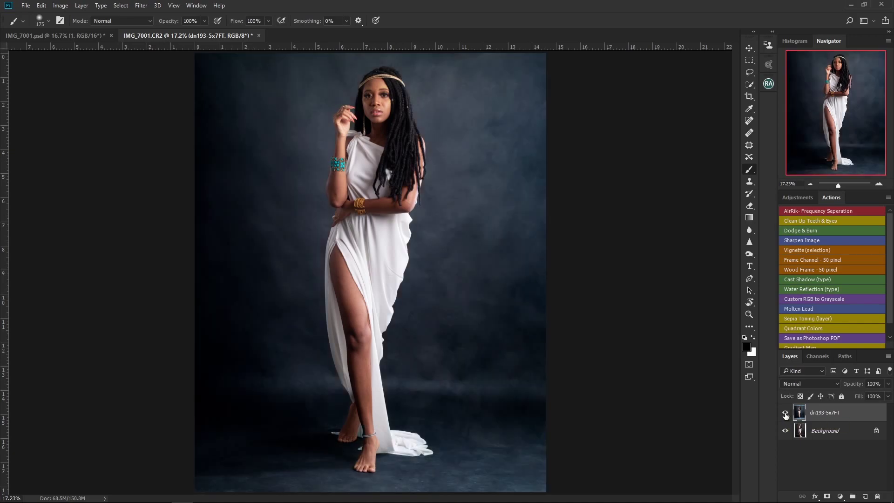
click(786, 413)
click(786, 413)
- Run the AirRik frequency separation action with a Gaussian Blur radius of 9.0 pixels for the low-frequency layer
click(831, 212)
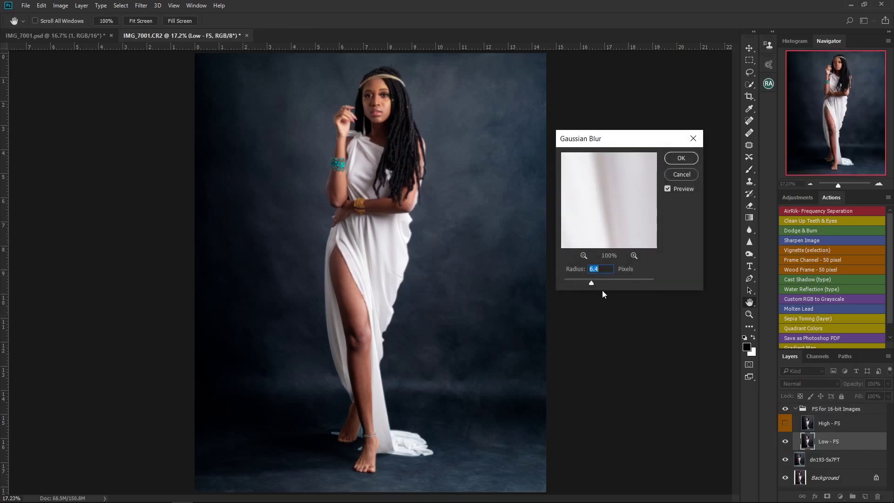
drag(592, 285, 590, 286)
drag(598, 286, 597, 286)
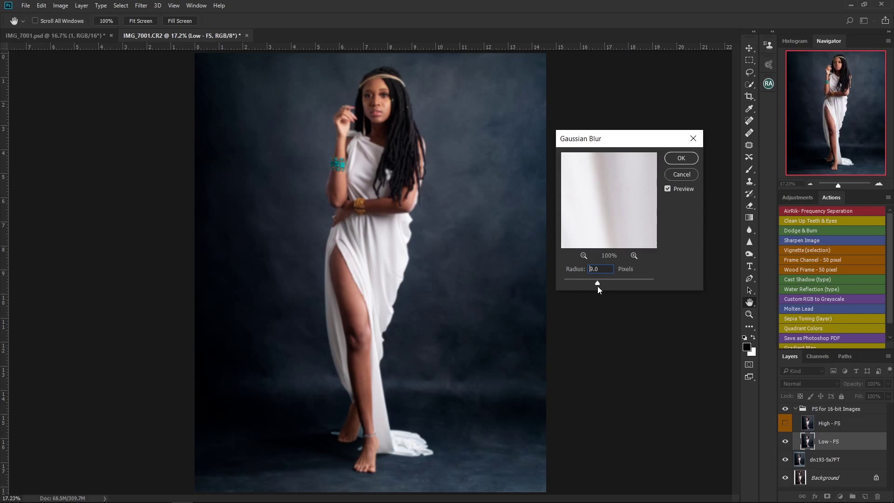
click(682, 159)
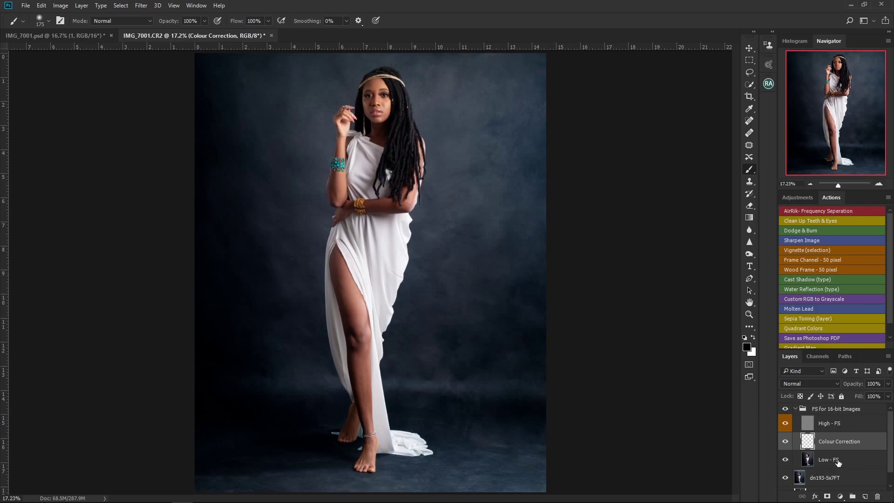
- Select the Low - FS layer and switch to the Mixer Brush for smoothing the skin
click(839, 460)
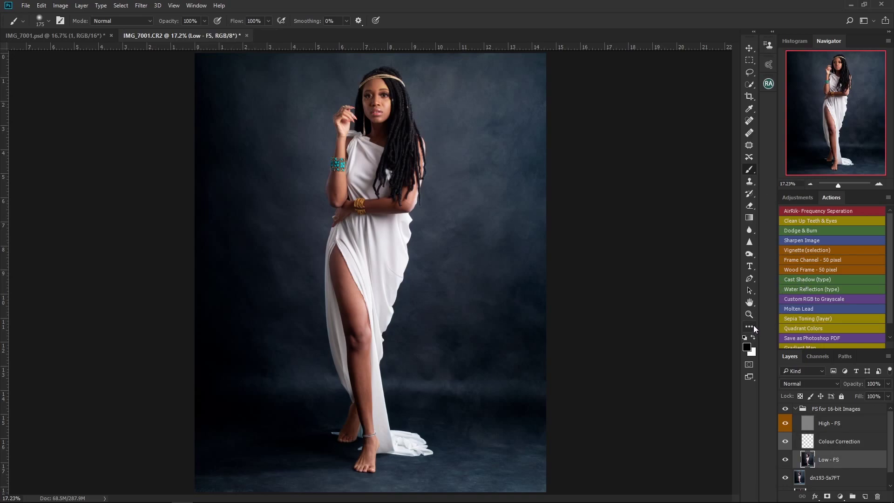
key(shift+b)
scroll(892, 431, down, 1)
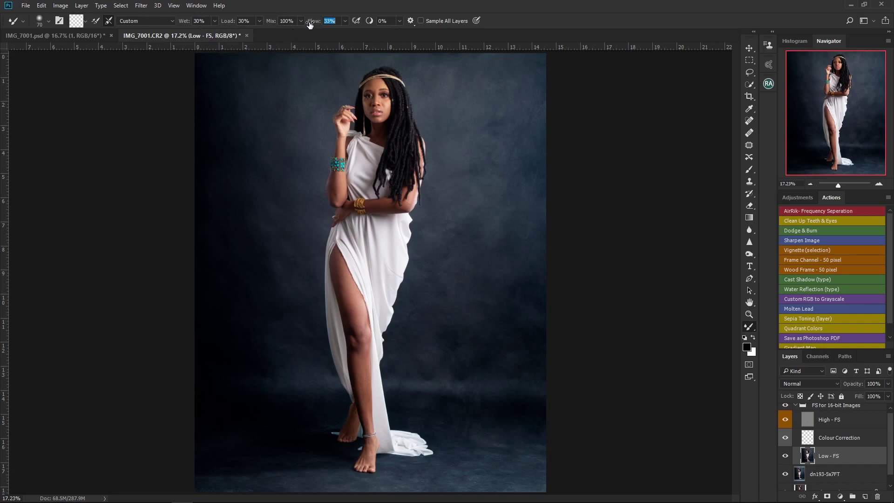
- Blend uneven skin tones along the front shin and calf on the Low - FS layer with the Mixer Brush
key(ctrl+plus)
key(ctrl+plus)
key(ctrl+plus)
key(ctrl+plus)
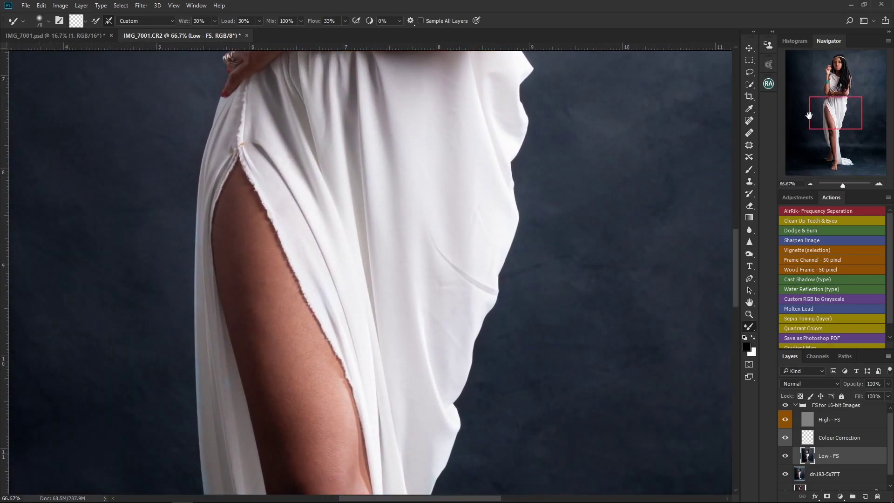
mouse_move(809, 116)
mouse_down()
mouse_move(833, 171)
mouse_move(834, 150)
mouse_up()
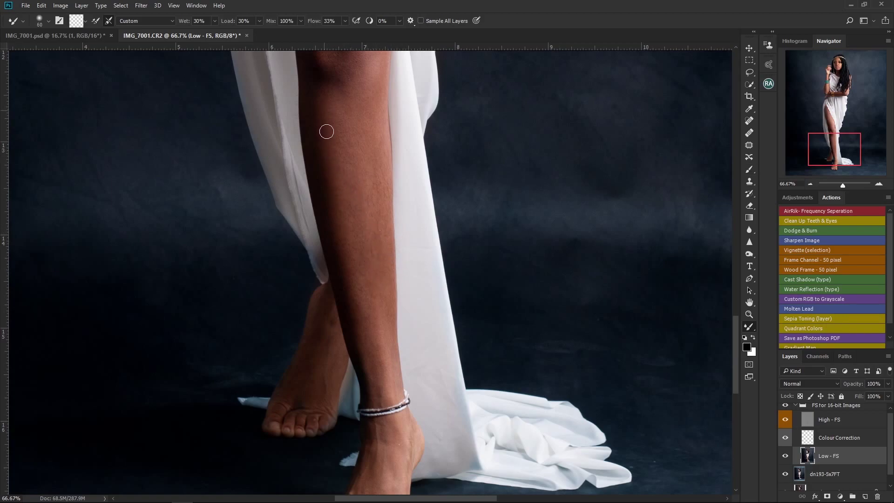
mouse_move(329, 161)
mouse_down()
mouse_move(336, 125)
mouse_move(359, 190)
mouse_move(307, 188)
mouse_move(294, 144)
mouse_move(361, 190)
mouse_move(325, 156)
mouse_move(340, 221)
mouse_move(335, 148)
mouse_up()
drag(366, 194, 353, 261)
mouse_move(368, 144)
mouse_down()
mouse_move(371, 261)
mouse_move(368, 247)
mouse_up()
mouse_move(360, 170)
mouse_down()
mouse_move(372, 192)
mouse_move(369, 266)
mouse_up()
mouse_move(344, 183)
mouse_down()
mouse_move(375, 350)
mouse_move(366, 378)
mouse_up()
drag(356, 321, 385, 385)
drag(361, 315, 388, 376)
mouse_move(324, 124)
mouse_down()
mouse_move(339, 106)
mouse_move(345, 82)
mouse_move(365, 108)
mouse_up()
mouse_move(375, 248)
mouse_down()
mouse_move(368, 260)
mouse_move(378, 365)
mouse_up()
mouse_move(338, 119)
mouse_down()
mouse_move(365, 180)
mouse_move(384, 263)
mouse_up()
- Compare the lower leg before and after smoothing by toggling the FS for 16-bit Images group
click(787, 407)
click(786, 406)
click(787, 408)
click(787, 408)
- Blend the skin tones around the ankle, the front foot and the back foot with the Mixer Brush
drag(837, 154, 834, 164)
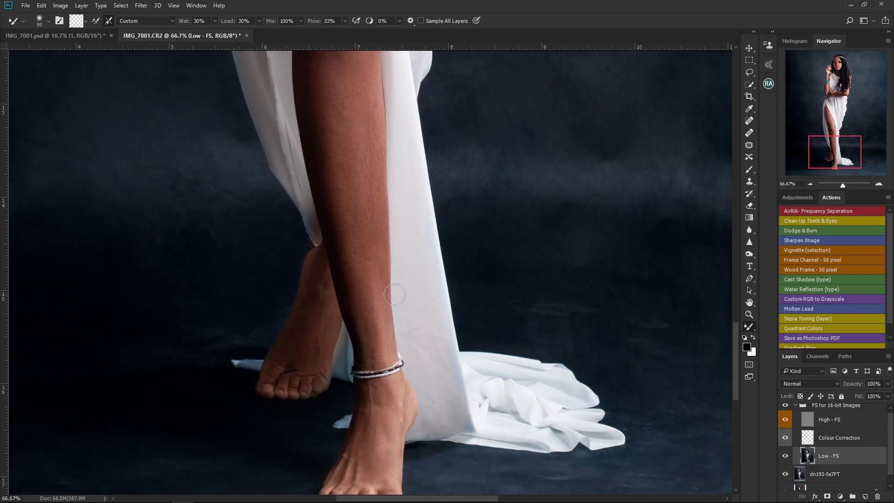
mouse_move(378, 342)
mouse_down()
mouse_move(327, 127)
mouse_move(329, 81)
mouse_move(348, 231)
mouse_move(326, 96)
mouse_move(349, 99)
mouse_move(363, 159)
mouse_move(368, 144)
mouse_move(372, 350)
mouse_up()
mouse_move(373, 425)
mouse_down()
mouse_move(374, 455)
mouse_move(356, 459)
mouse_move(348, 478)
mouse_move(361, 475)
mouse_move(378, 415)
mouse_move(389, 428)
mouse_move(400, 400)
mouse_move(382, 455)
mouse_move(349, 486)
mouse_move(347, 477)
mouse_move(375, 451)
mouse_up()
mouse_move(311, 326)
mouse_down()
mouse_move(308, 346)
mouse_move(276, 373)
mouse_move(294, 356)
mouse_move(315, 297)
mouse_move(311, 356)
mouse_move(293, 371)
mouse_up()
- Blend the skin tones below, on and above the knee with the Mixer Brush, enlarging the brush to 125
drag(819, 139, 815, 116)
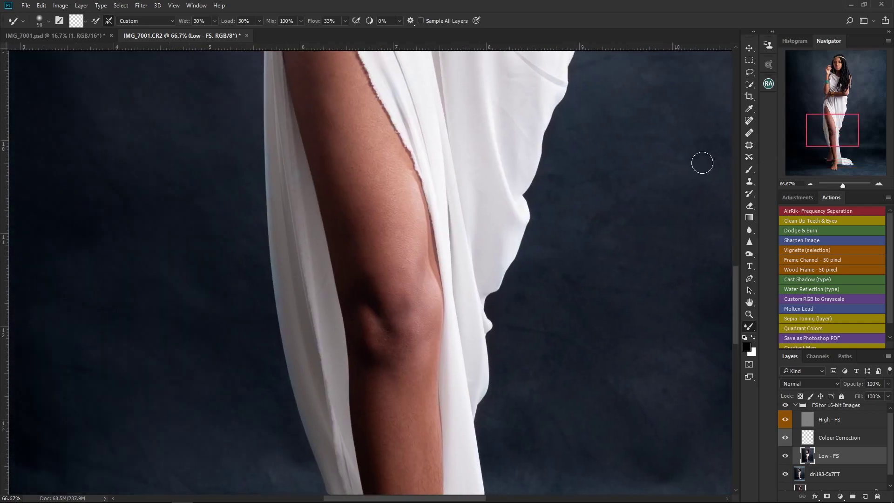
mouse_move(400, 364)
mouse_down()
mouse_move(417, 336)
mouse_move(425, 344)
mouse_move(416, 388)
mouse_up()
key(bracketright)
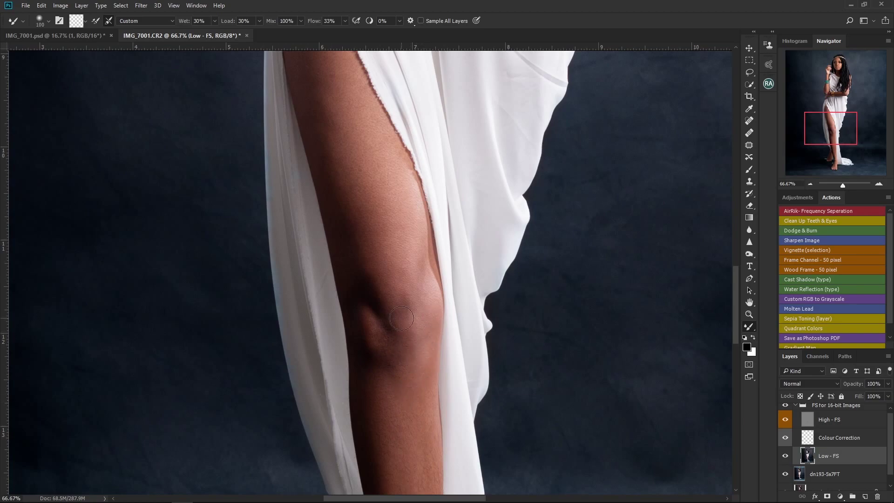
mouse_move(401, 319)
mouse_down()
mouse_move(394, 406)
mouse_move(384, 380)
mouse_move(404, 371)
mouse_move(391, 362)
mouse_move(412, 379)
mouse_move(418, 323)
mouse_move(393, 283)
mouse_move(410, 294)
mouse_up()
mouse_move(416, 261)
mouse_down()
mouse_move(423, 307)
mouse_move(394, 317)
mouse_move(370, 299)
mouse_move(396, 327)
mouse_move(413, 316)
mouse_up()
key(bracketright)
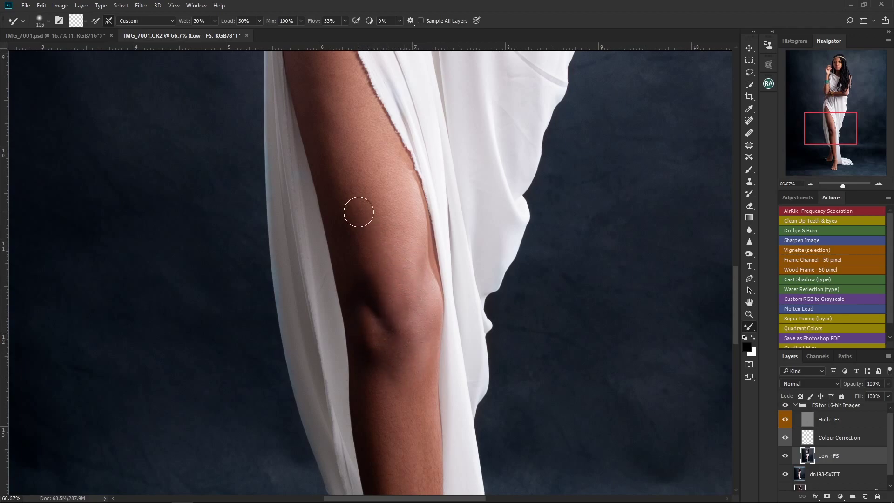
- Blend the thigh's skin tones on the Low - FS layer, checking the frequency separation group's before and after between strokes
drag(820, 118, 819, 109)
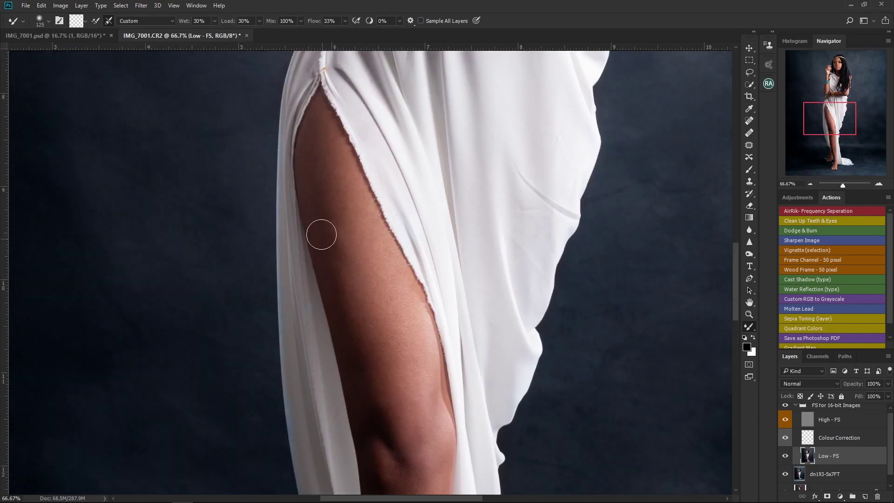
mouse_move(337, 248)
mouse_down()
mouse_move(353, 305)
mouse_move(317, 147)
mouse_move(347, 228)
mouse_move(371, 352)
mouse_move(383, 302)
mouse_move(401, 391)
mouse_move(387, 348)
mouse_move(411, 354)
mouse_move(420, 371)
mouse_move(423, 389)
mouse_move(379, 379)
mouse_move(381, 396)
mouse_move(320, 157)
mouse_move(336, 165)
mouse_move(360, 220)
mouse_move(376, 342)
mouse_move(400, 407)
mouse_move(354, 288)
mouse_move(321, 146)
mouse_move(370, 334)
mouse_up()
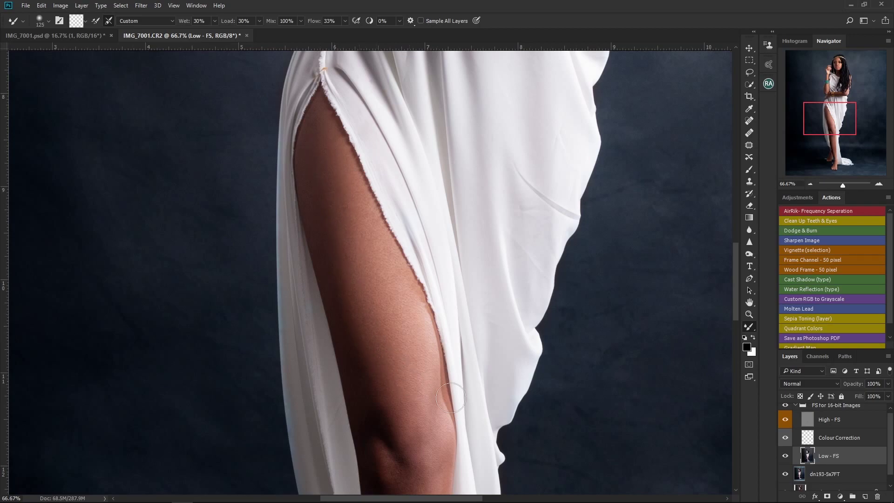
click(786, 406)
click(786, 409)
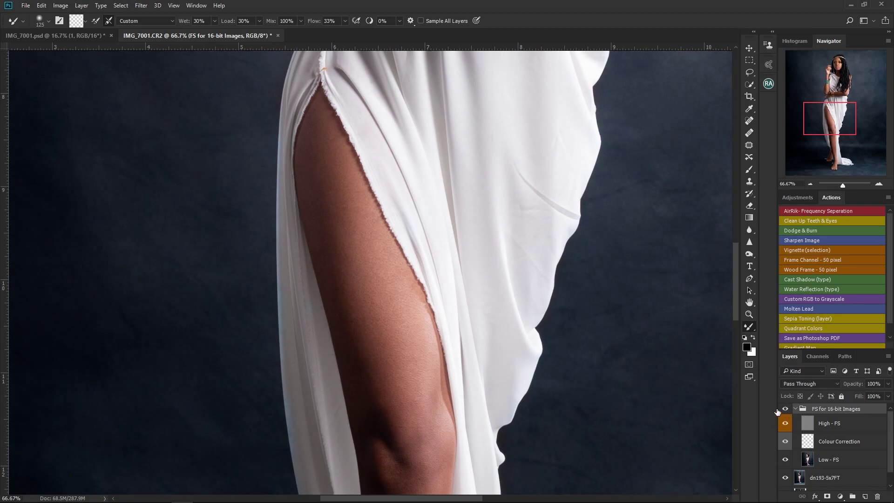
click(817, 457)
mouse_move(371, 355)
mouse_down()
mouse_move(390, 411)
mouse_move(366, 327)
mouse_move(401, 364)
mouse_up()
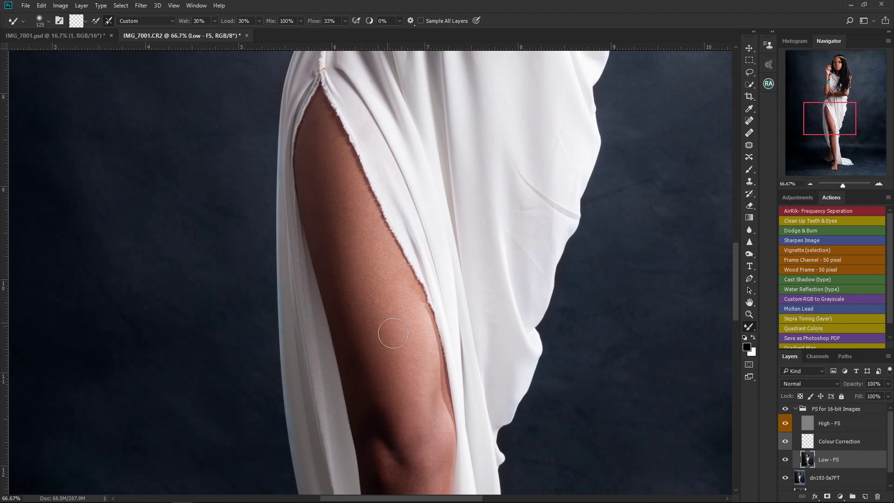
mouse_move(392, 309)
mouse_down()
mouse_move(330, 190)
mouse_move(394, 406)
mouse_up()
- Blend the skin tones on the elbow and both forearms with the Mixer Brush at size 100
drag(828, 115, 830, 83)
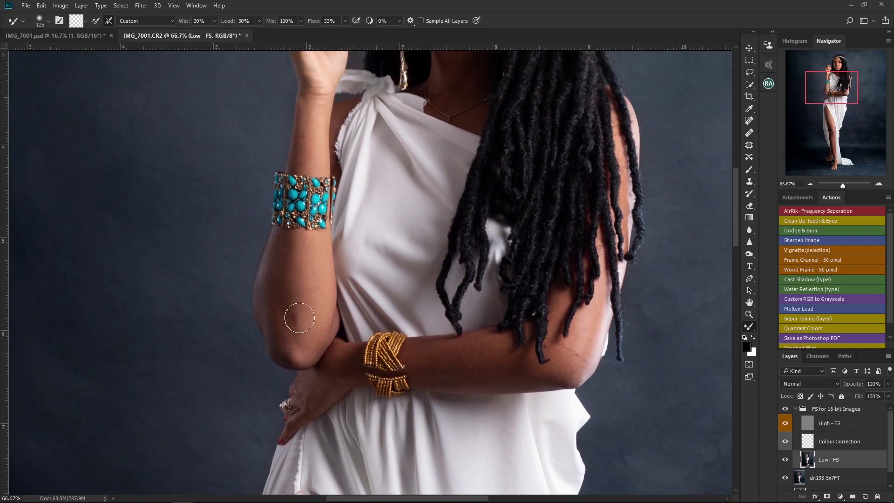
key(bracketleft)
mouse_move(328, 330)
mouse_down()
mouse_move(286, 303)
mouse_move(295, 304)
mouse_move(291, 323)
mouse_move(292, 254)
mouse_move(316, 301)
mouse_move(318, 276)
mouse_move(296, 334)
mouse_move(290, 328)
mouse_move(291, 254)
mouse_move(281, 267)
mouse_move(280, 245)
mouse_move(276, 291)
mouse_move(296, 352)
mouse_move(308, 338)
mouse_move(315, 296)
mouse_up()
mouse_move(306, 329)
mouse_down()
mouse_move(286, 287)
mouse_move(293, 264)
mouse_move(298, 330)
mouse_move(301, 266)
mouse_move(280, 321)
mouse_move(285, 248)
mouse_move(286, 313)
mouse_move(320, 332)
mouse_move(339, 355)
mouse_up()
mouse_move(483, 372)
mouse_down()
mouse_move(445, 358)
mouse_move(489, 350)
mouse_move(443, 353)
mouse_move(431, 368)
mouse_move(481, 359)
mouse_move(435, 371)
mouse_move(475, 366)
mouse_move(510, 375)
mouse_move(559, 361)
mouse_move(584, 347)
mouse_up()
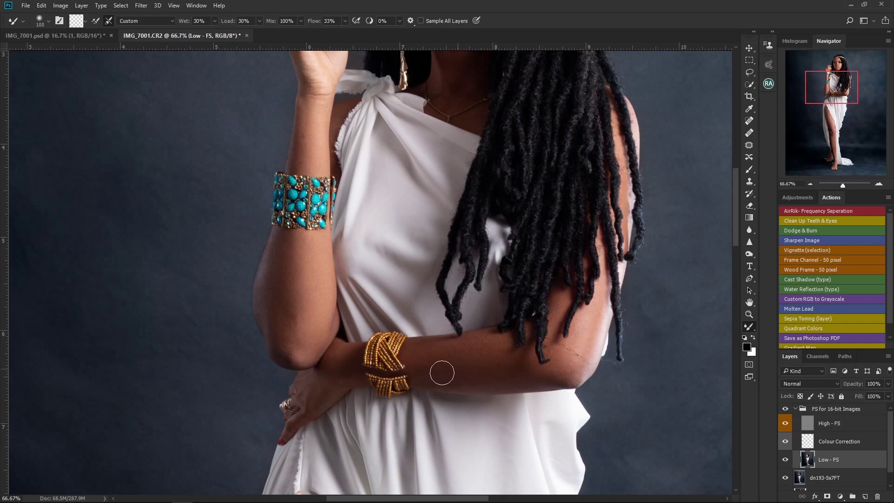
- Blend the skin tones on the model's face and cheeks with the Mixer Brush reduced to size 60
drag(839, 83, 842, 63)
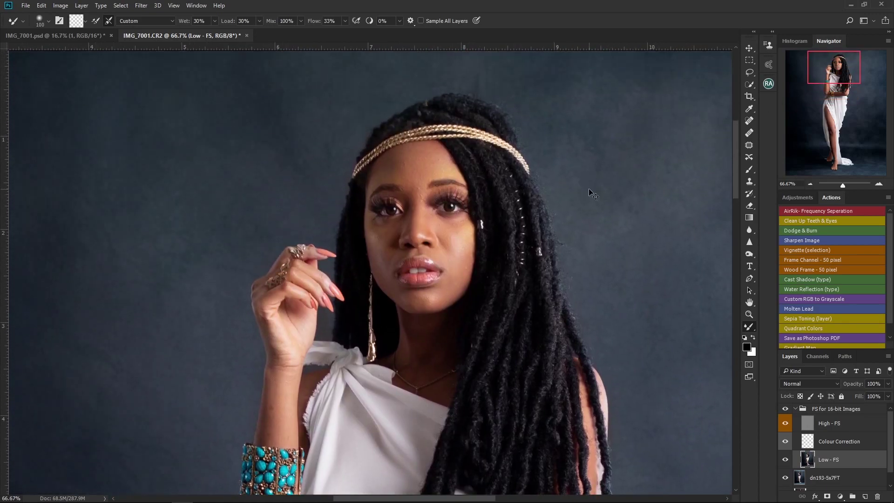
key(ctrl+plus)
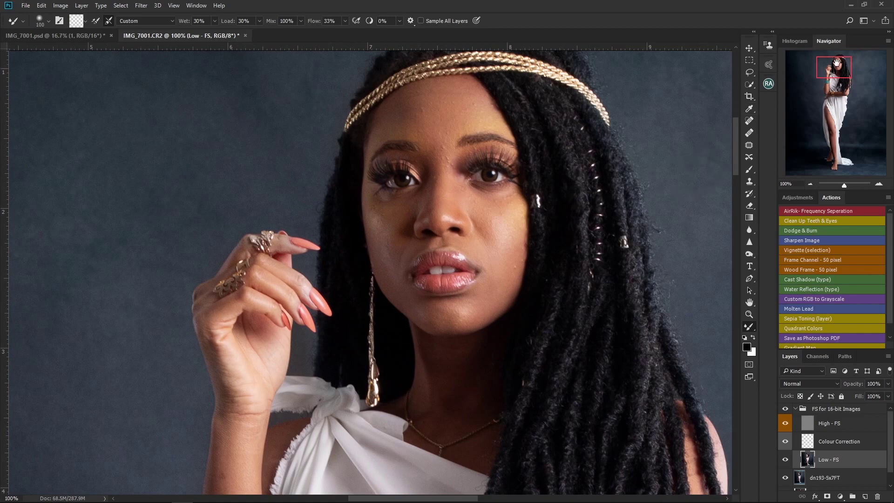
drag(834, 68, 838, 62)
key(bracketleft)
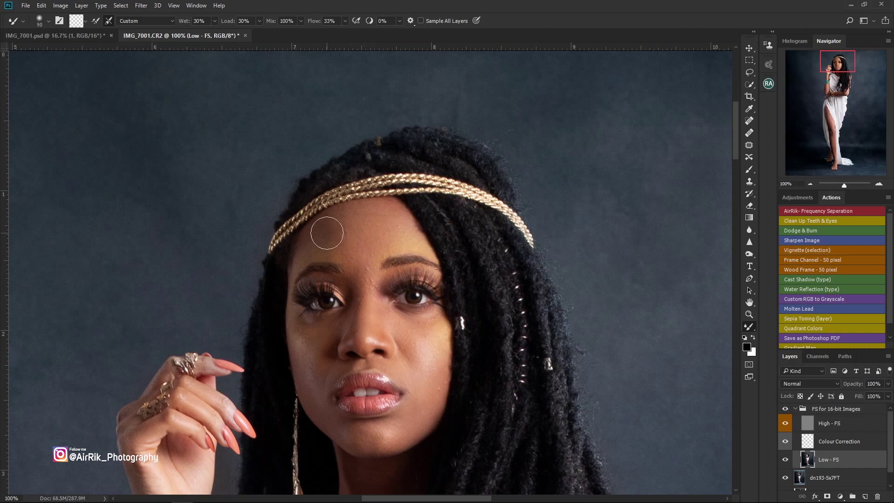
key(bracketleft)
key(bracketleft)
key(bracketleft)
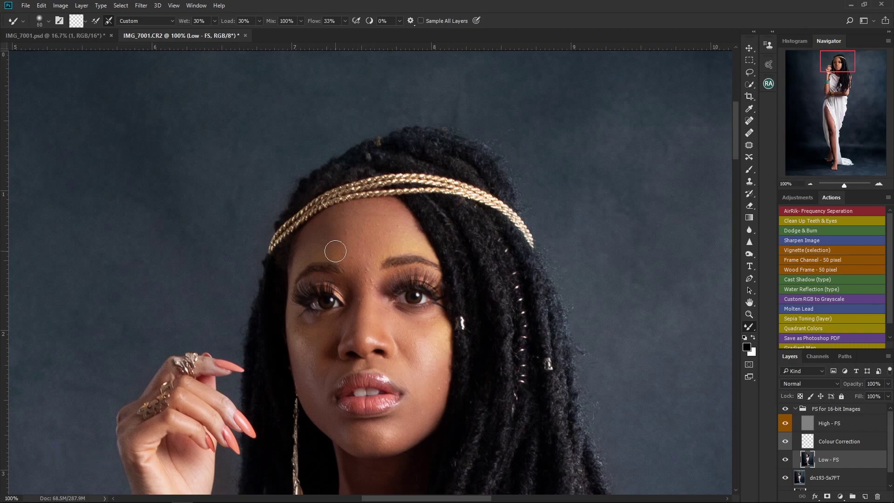
mouse_move(398, 327)
mouse_down()
mouse_move(428, 333)
mouse_move(437, 351)
mouse_move(421, 420)
mouse_move(435, 356)
mouse_move(417, 334)
mouse_move(430, 324)
mouse_move(439, 391)
mouse_move(424, 426)
mouse_move(395, 368)
mouse_move(423, 389)
mouse_move(397, 333)
mouse_move(404, 334)
mouse_move(391, 325)
mouse_move(438, 324)
mouse_move(401, 326)
mouse_move(431, 341)
mouse_move(430, 332)
mouse_move(426, 409)
mouse_move(401, 427)
mouse_move(414, 428)
mouse_move(439, 373)
mouse_up()
drag(314, 376, 301, 353)
- Compare the full figure before and after skin smoothing by collapsing the FS for 16-bit Images group and toggling its visibility
key(ctrl+plus)
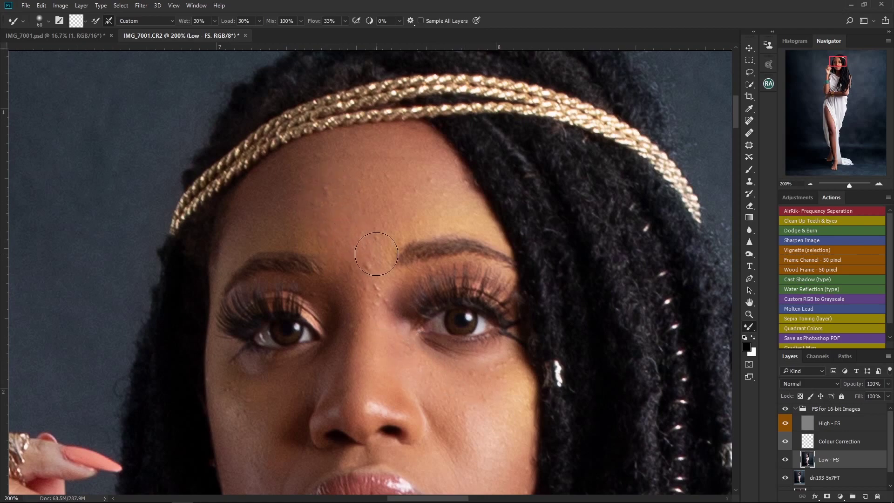
key(ctrl+minus)
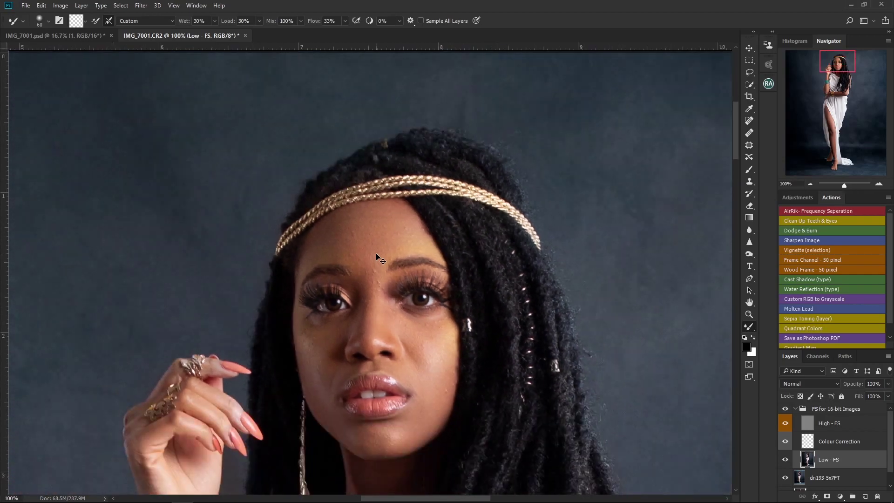
key(ctrl+0)
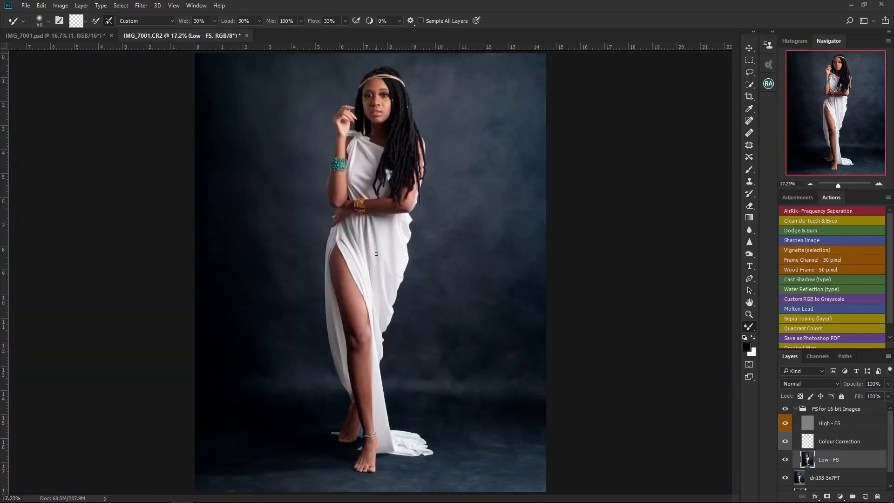
click(795, 408)
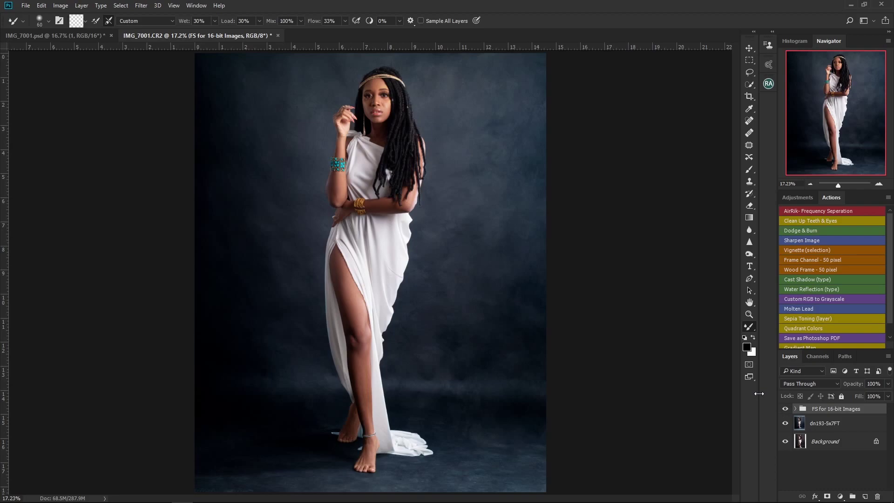
click(786, 409)
click(786, 410)
click(787, 410)
click(786, 411)
click(787, 411)
click(787, 409)
click(787, 412)
click(788, 413)
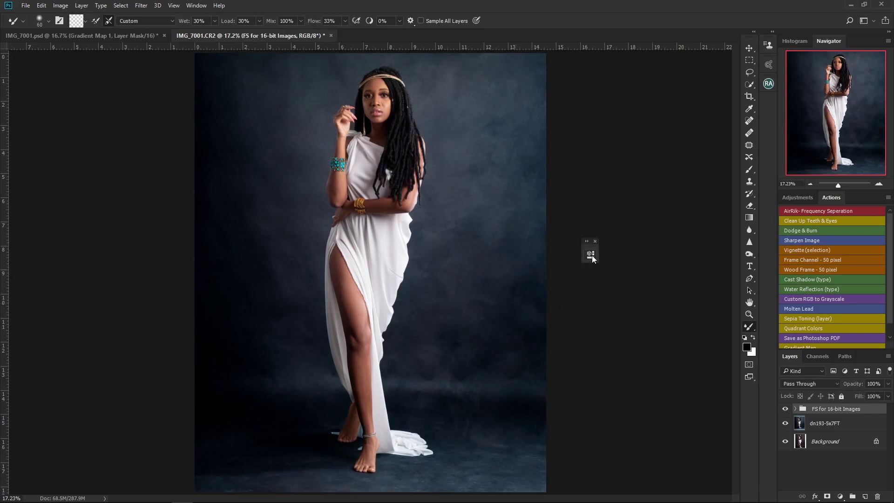
- Add a Gradient Map adjustment layer above the FS for 16-bit Images group and open its gradient for editing
click(597, 241)
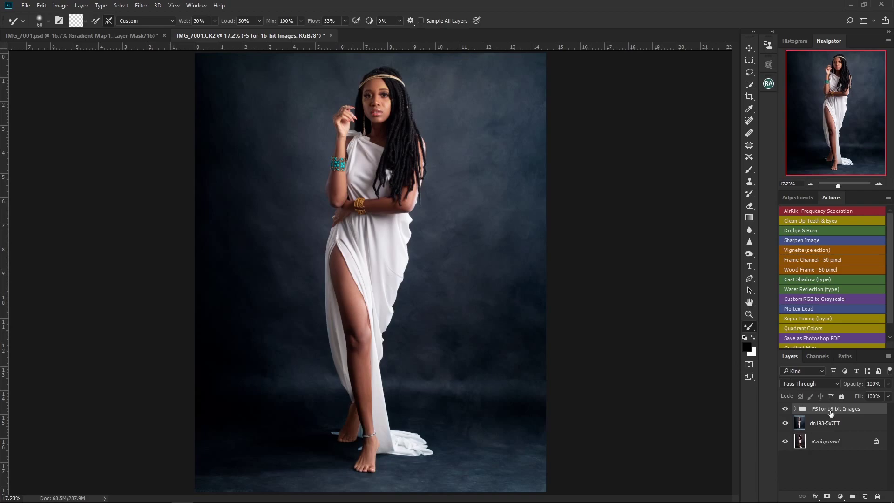
click(841, 495)
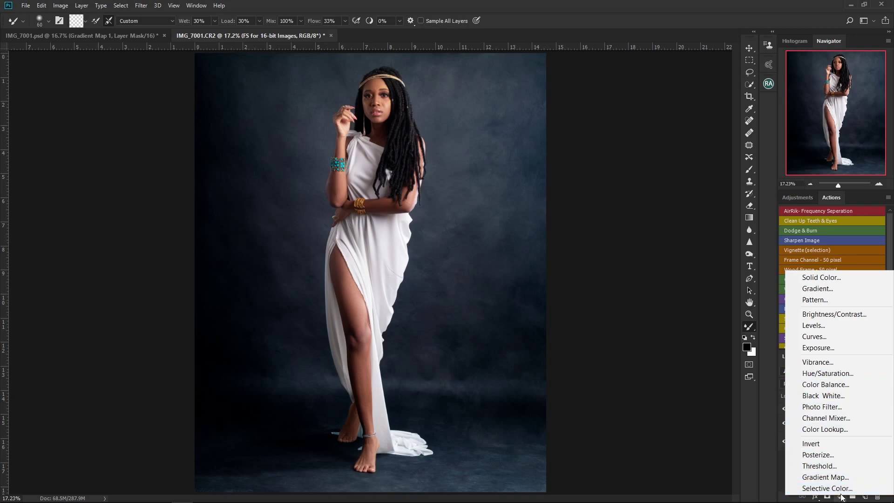
click(837, 478)
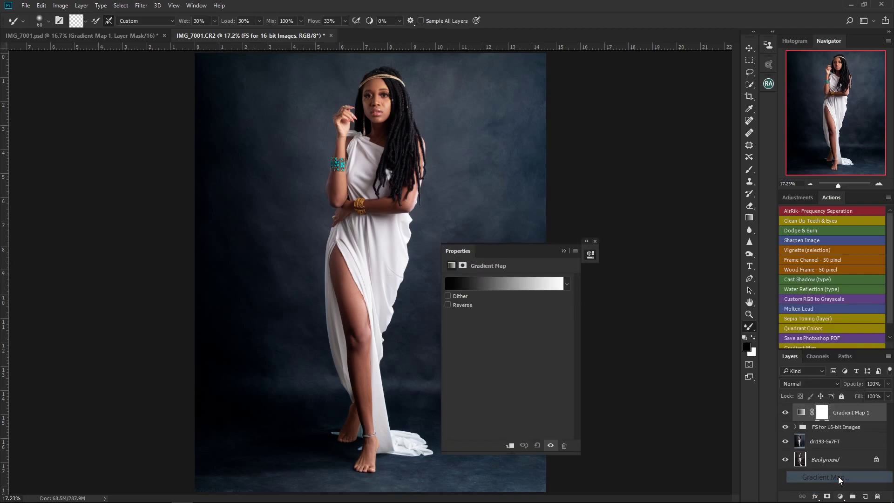
drag(517, 253, 634, 223)
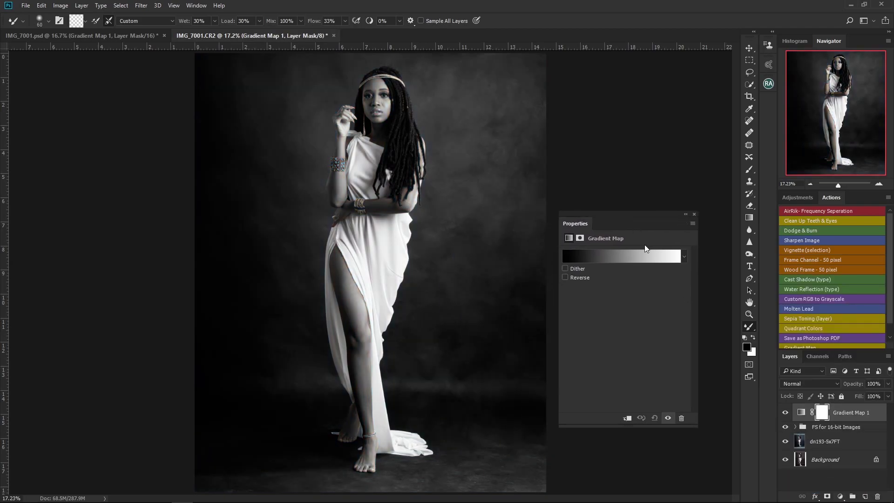
click(637, 257)
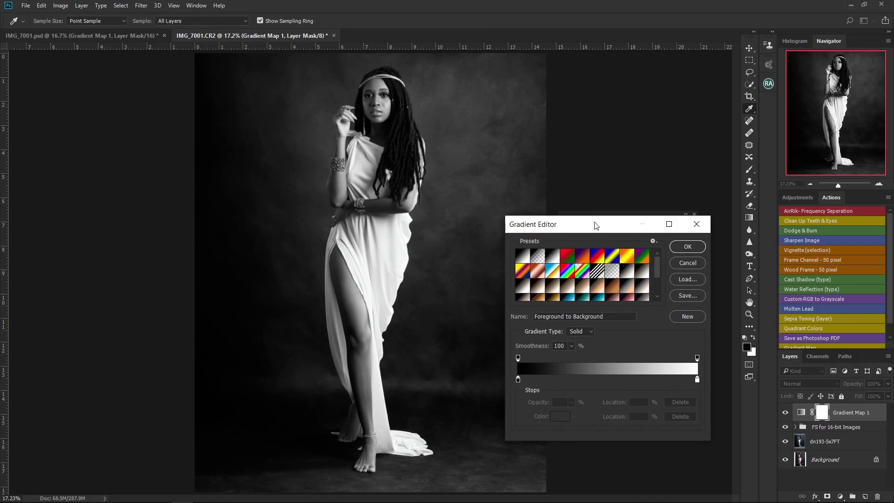
drag(595, 225, 615, 163)
scroll(678, 206, down, 3)
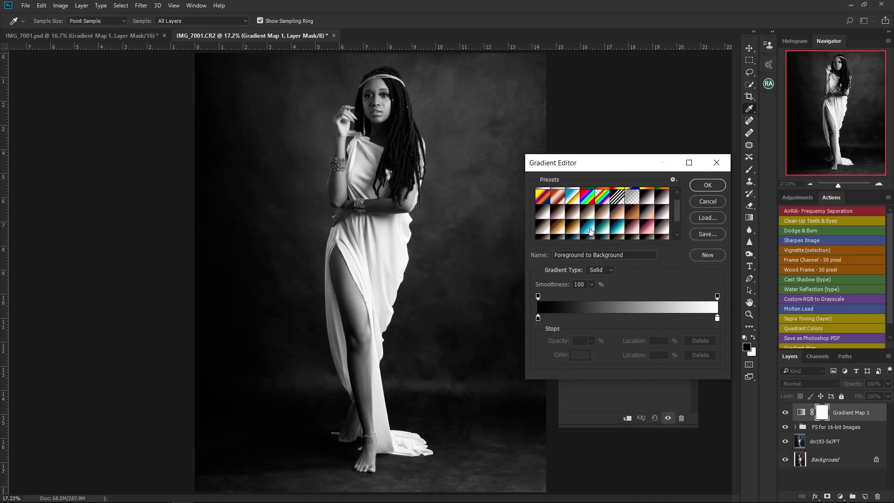
- Try the blue and teal gradient presets, including Blue 2, on the portrait
click(590, 230)
click(616, 228)
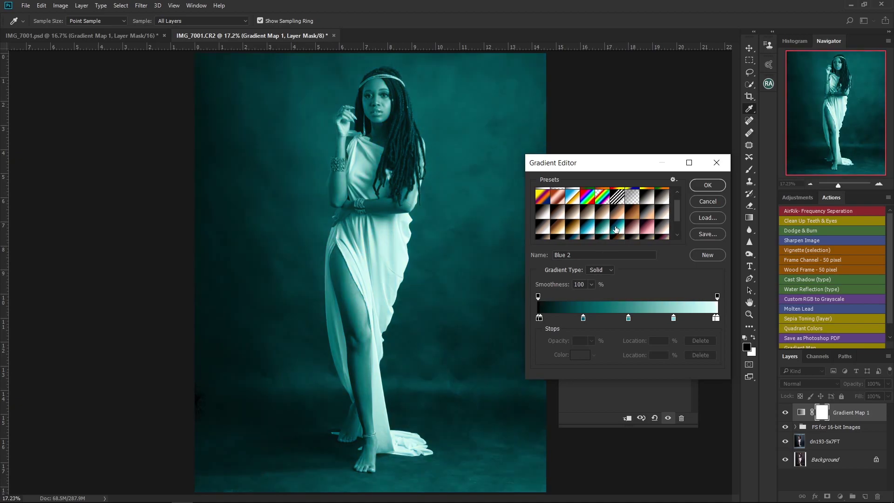
click(606, 229)
click(615, 229)
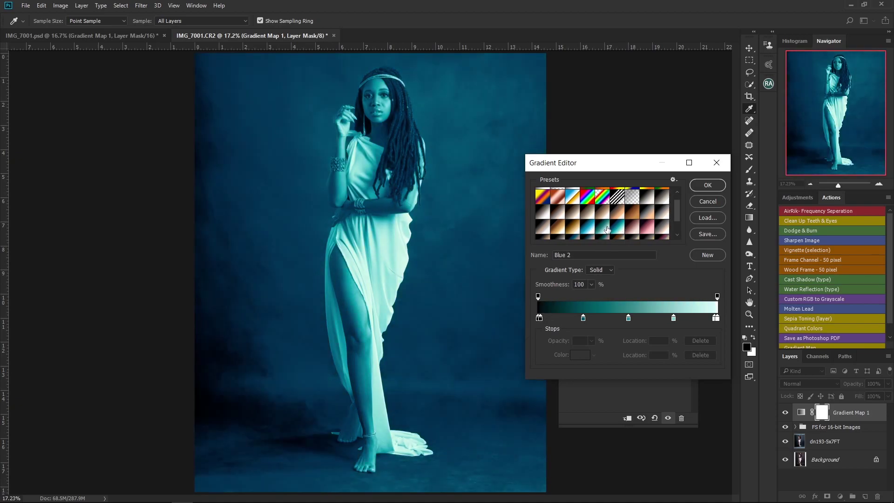
click(592, 230)
- Try the split-tone gradient presets at the end of the preset collection, including Cyan-Selenium and Blue-Selenium 2
drag(677, 209, 678, 222)
click(662, 234)
click(632, 233)
click(617, 233)
click(602, 233)
click(586, 234)
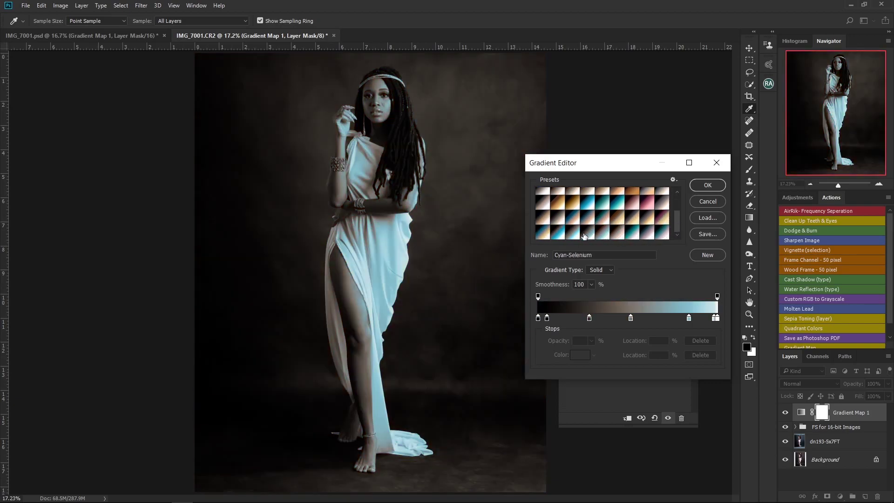
click(576, 234)
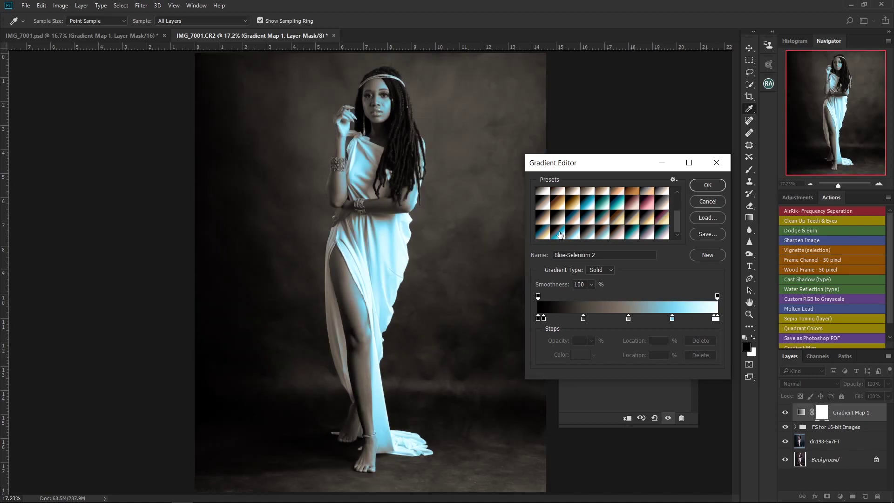
- Apply the Blue 2 gradient preset to the gradient map after comparing it with Blue 1 and the neighbouring teal presets
click(588, 218)
click(594, 207)
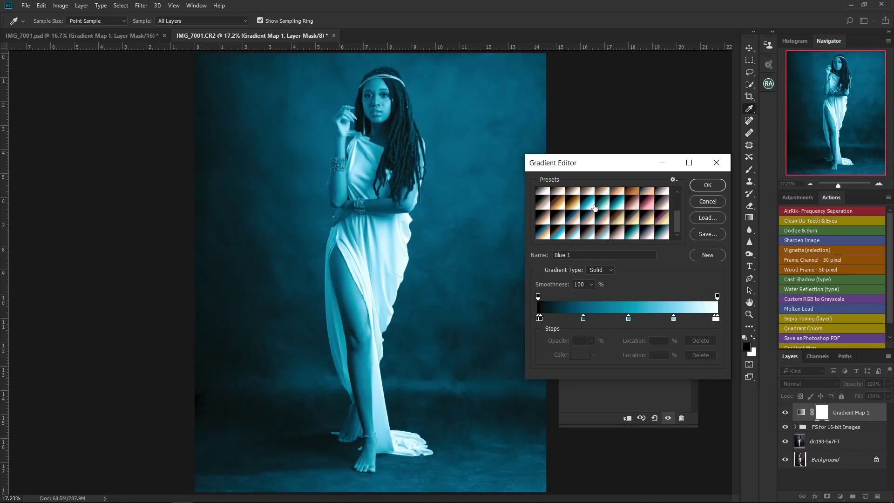
click(601, 206)
click(611, 208)
click(604, 207)
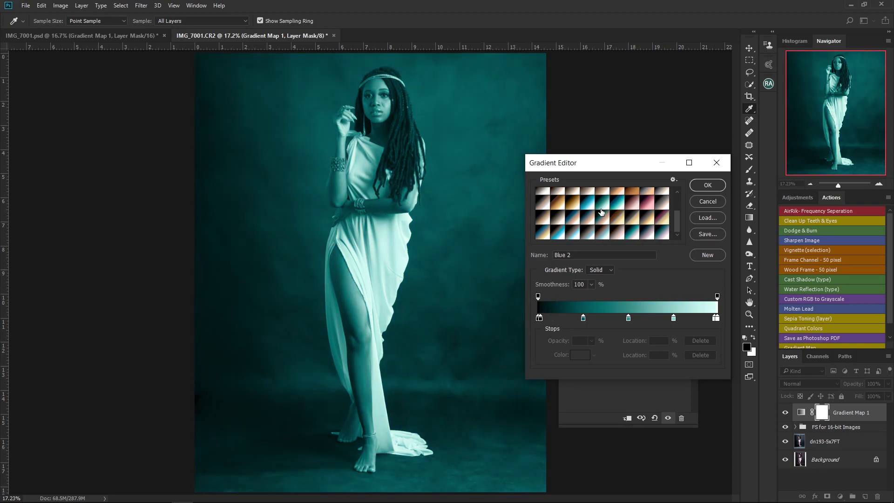
click(710, 187)
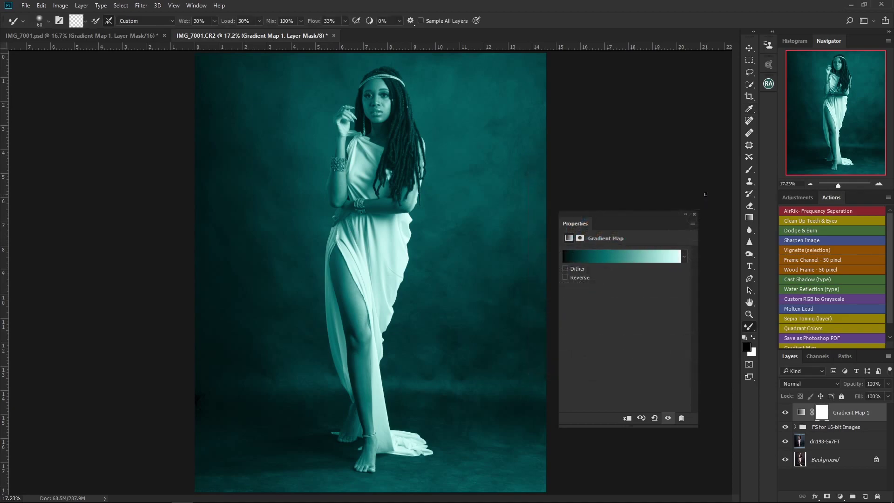
- Set the Gradient Map 1 layer's blend mode to Soft Light and collapse its properties
click(817, 384)
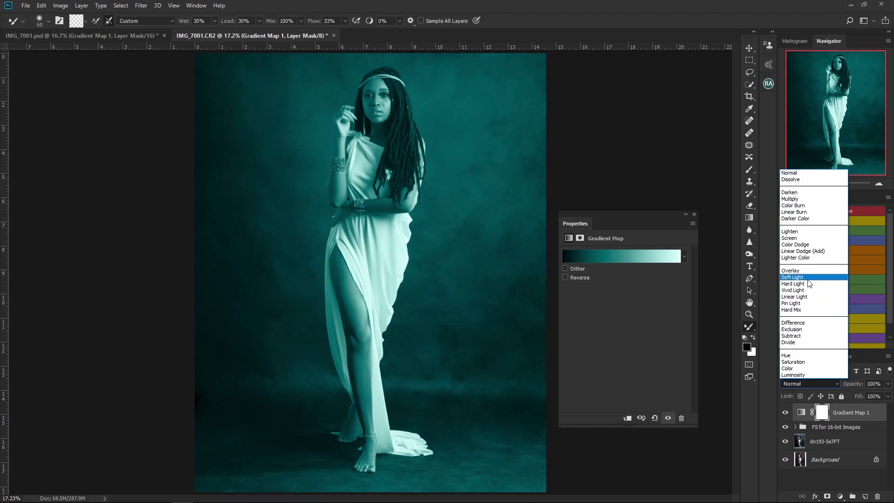
click(809, 277)
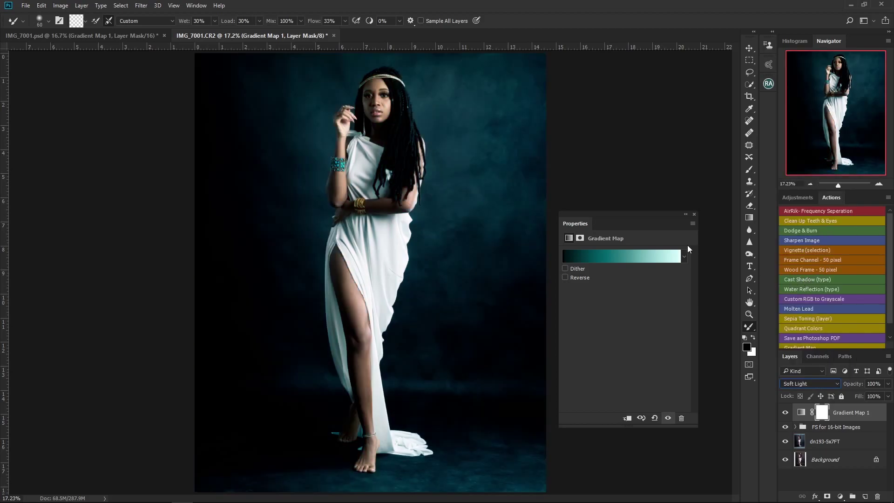
click(686, 216)
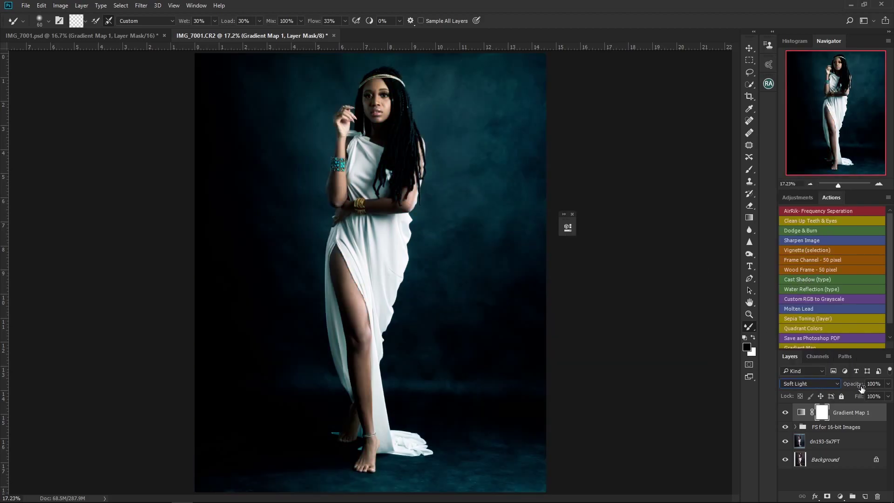
- Lower the Gradient Map 1 layer's opacity to 13%, checking the effect against the ungraded image
drag(862, 384, 843, 386)
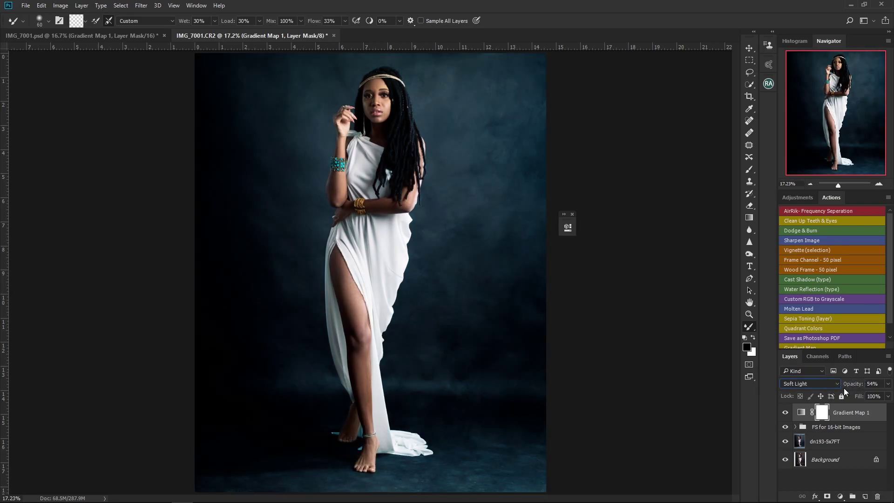
drag(860, 387, 836, 386)
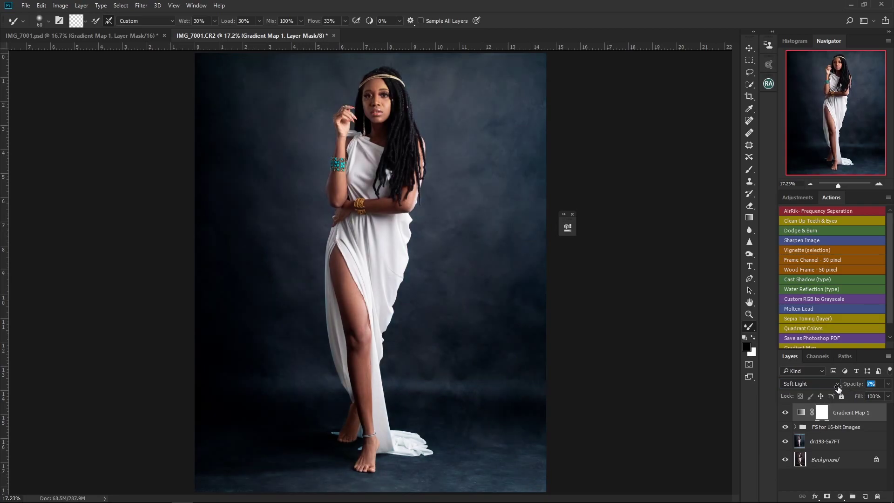
drag(838, 390, 842, 391)
click(787, 414)
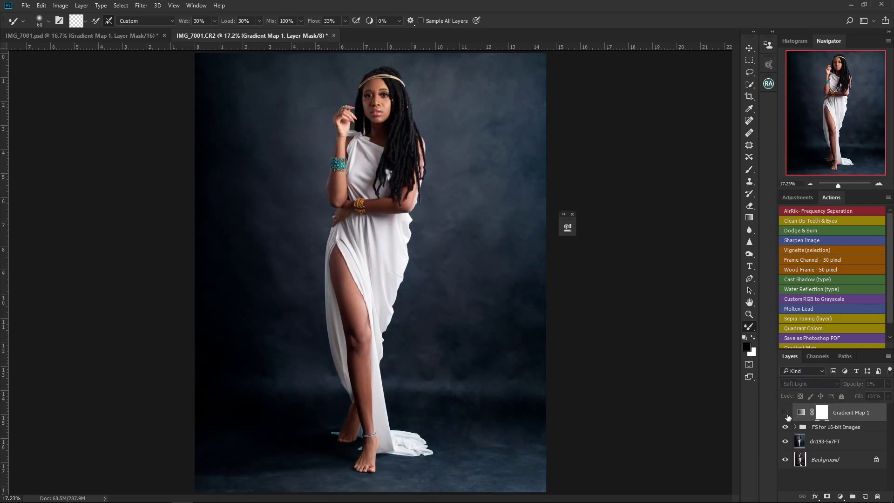
click(787, 414)
drag(848, 383, 851, 383)
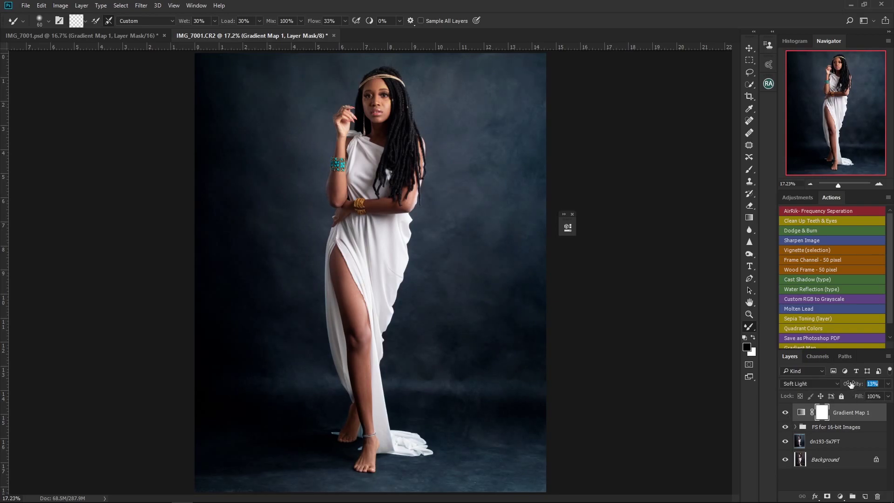
- Compare the image with and without the blue colour grade by toggling the Gradient Map 1 layer's visibility
click(786, 413)
click(787, 414)
click(786, 414)
click(787, 414)
click(787, 414)
click(786, 414)
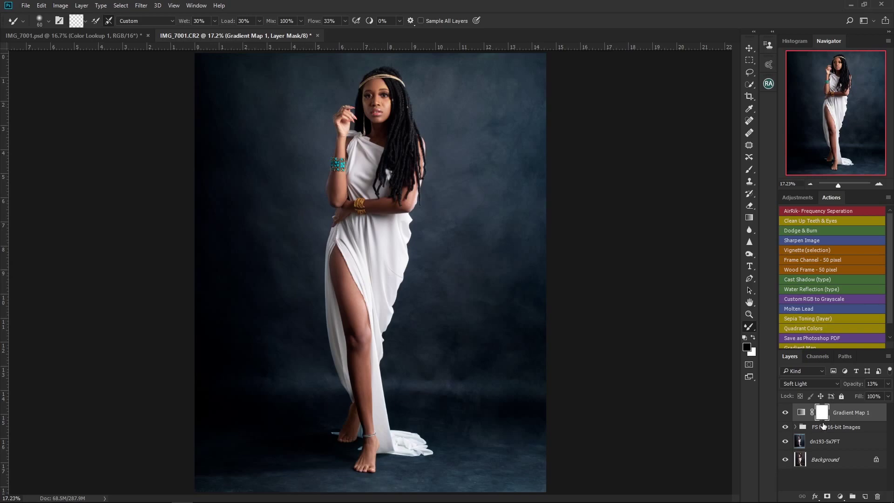
- Add a Color Lookup adjustment layer with the Kodak 5218 Kodak 2395 LUT, after trying Kodak 5205 Fuji 3510 and Kodak 5218 Kodak 2383
click(841, 497)
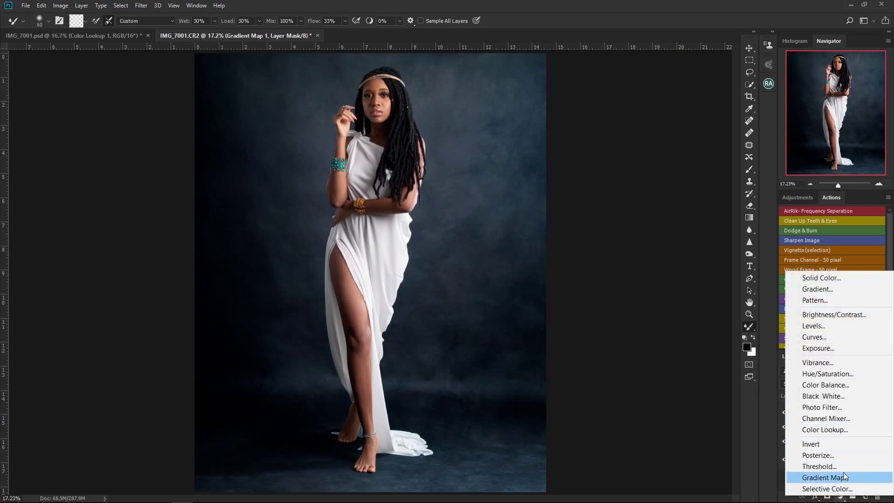
click(843, 430)
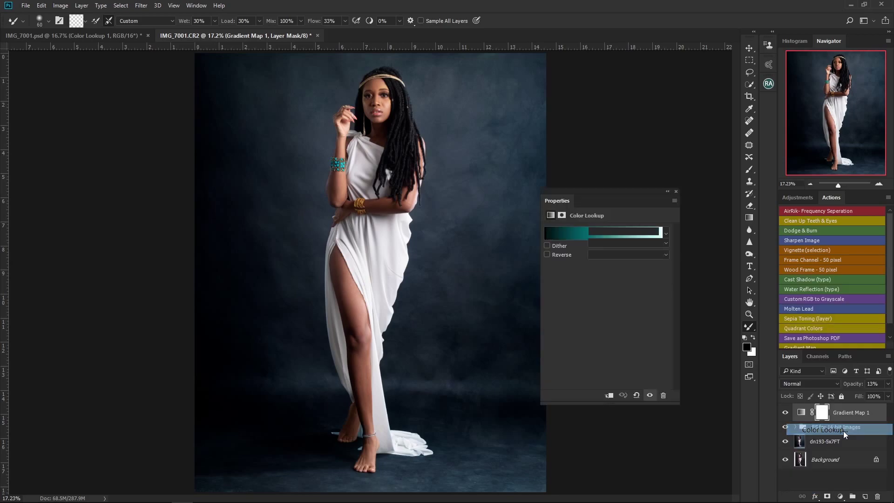
click(636, 232)
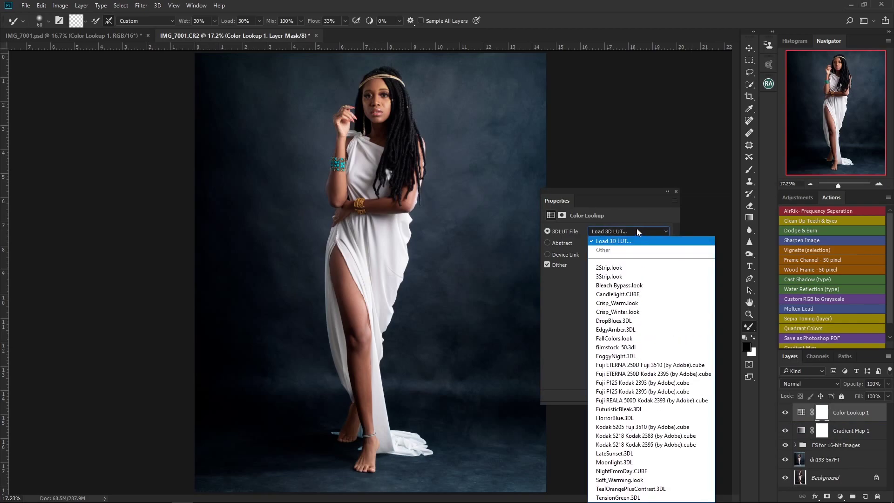
click(649, 427)
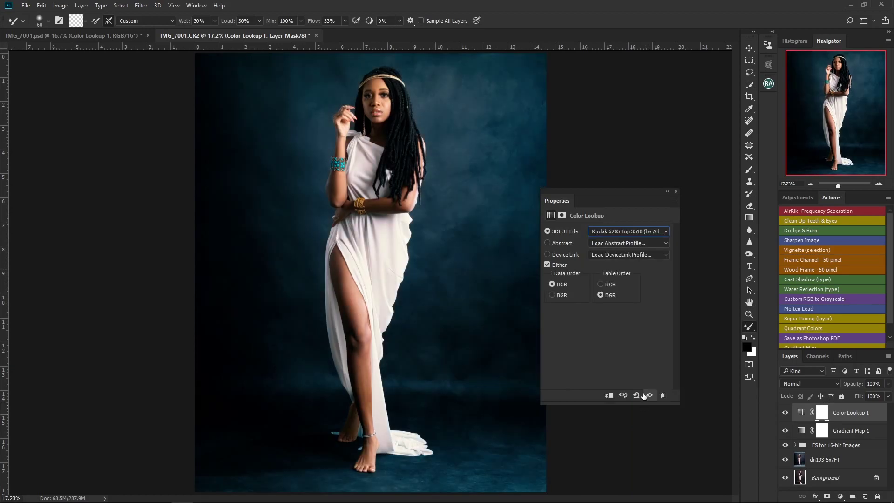
click(645, 232)
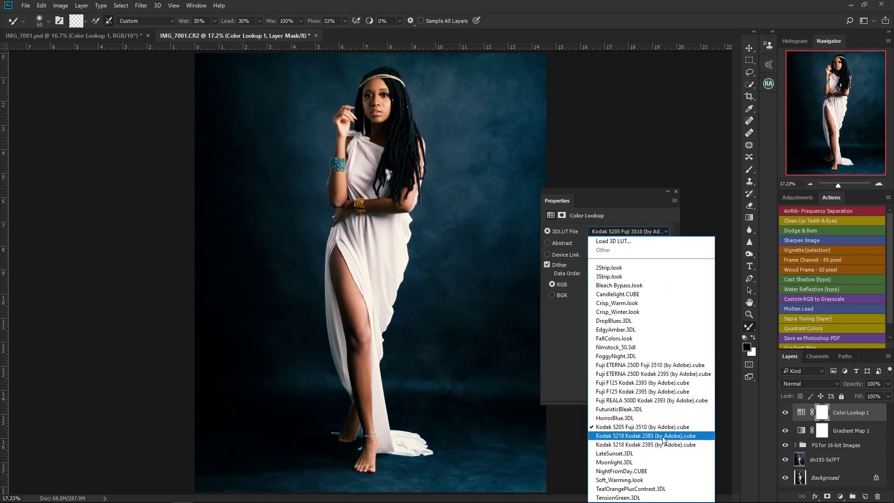
click(663, 436)
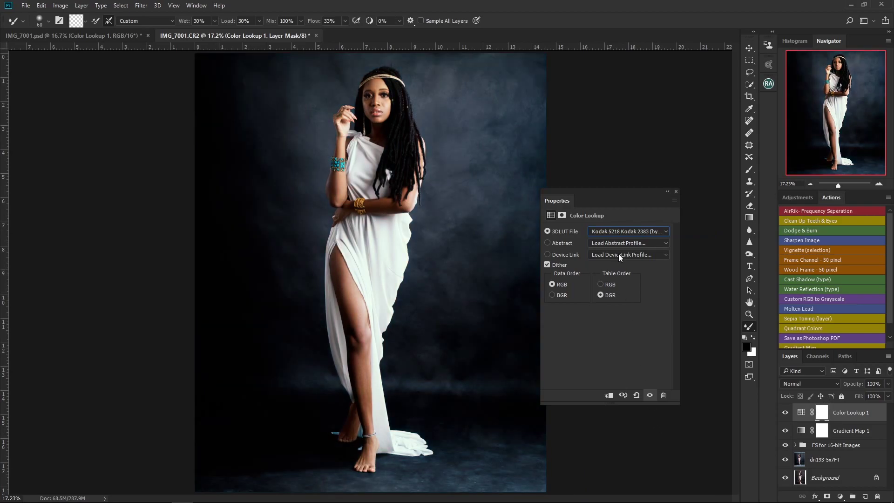
click(619, 231)
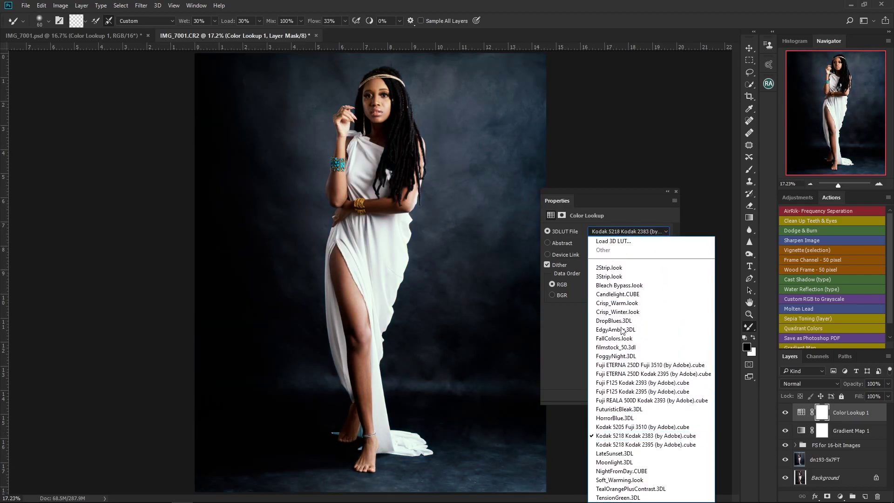
click(640, 444)
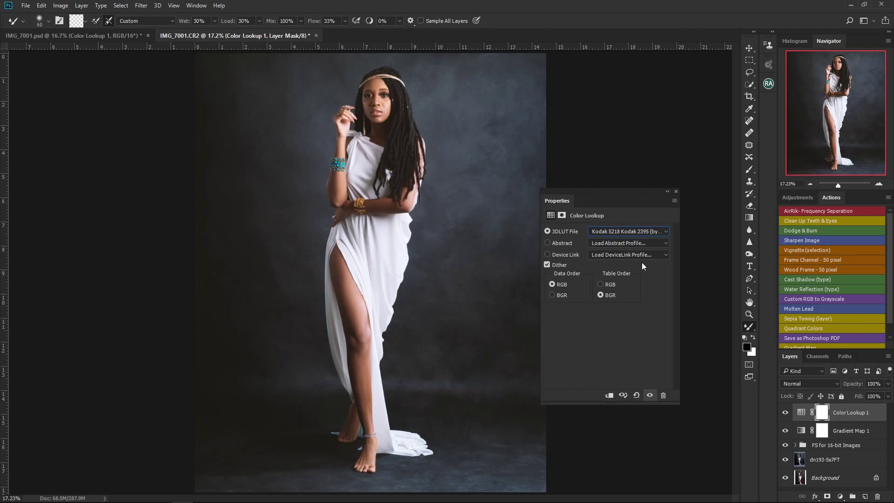
click(668, 192)
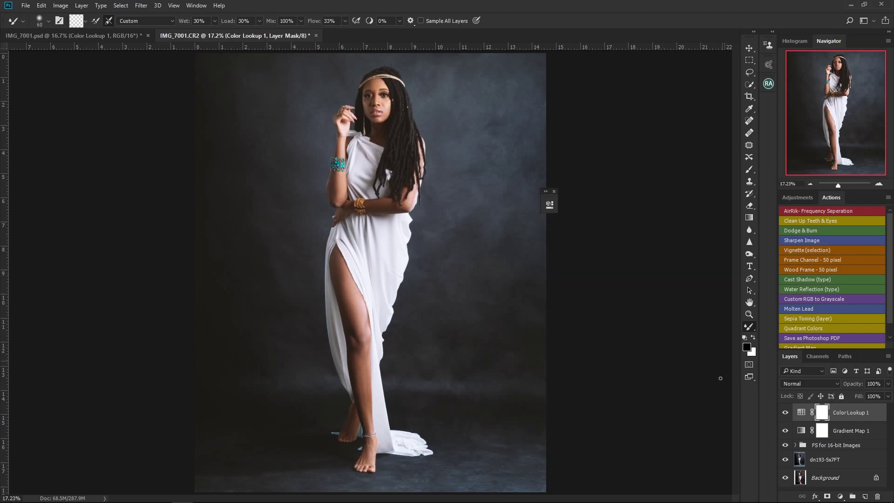
- Lower the Color Lookup 1 layer's opacity to 69% and compare the image with and without it
drag(859, 384, 852, 386)
click(786, 413)
click(786, 413)
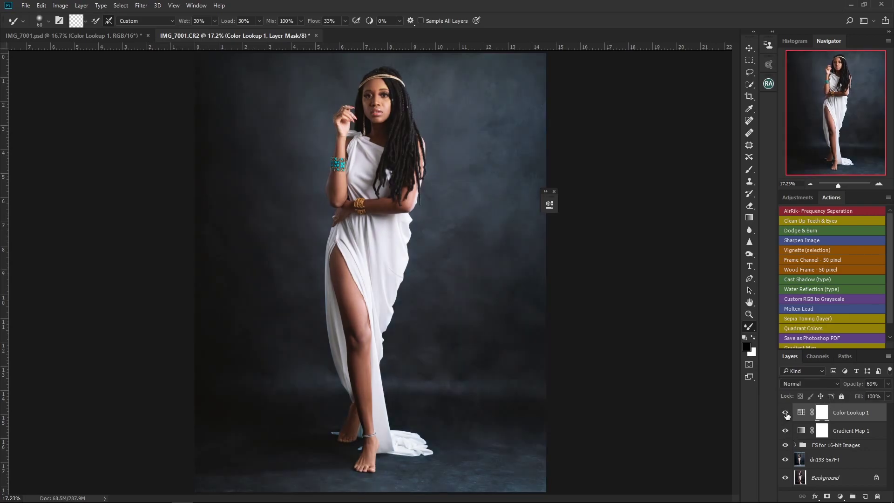
click(785, 413)
click(785, 413)
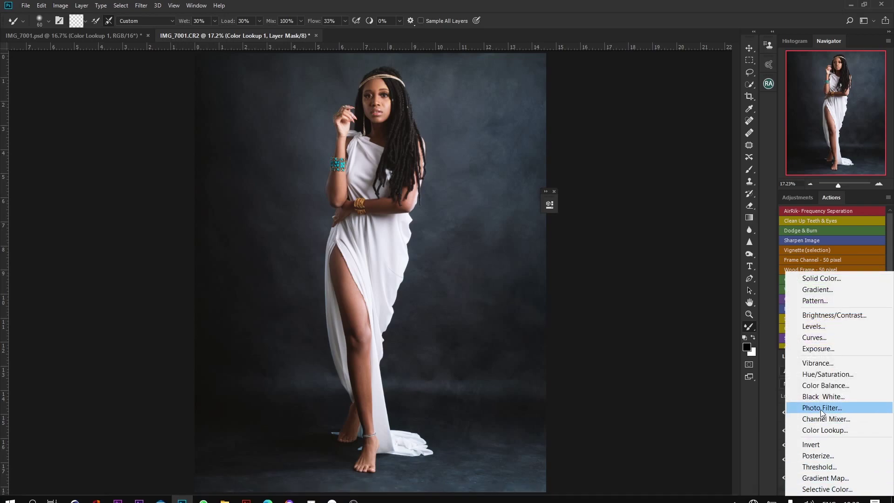
- Add a Color Balance adjustment layer and shift the Highlights towards blue, setting Yellow–Blue to +13
click(832, 389)
drag(459, 201, 608, 224)
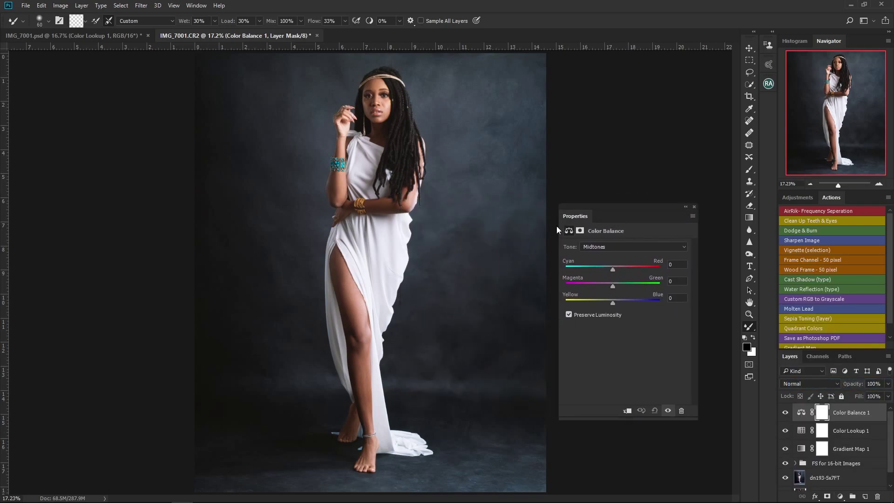
click(643, 247)
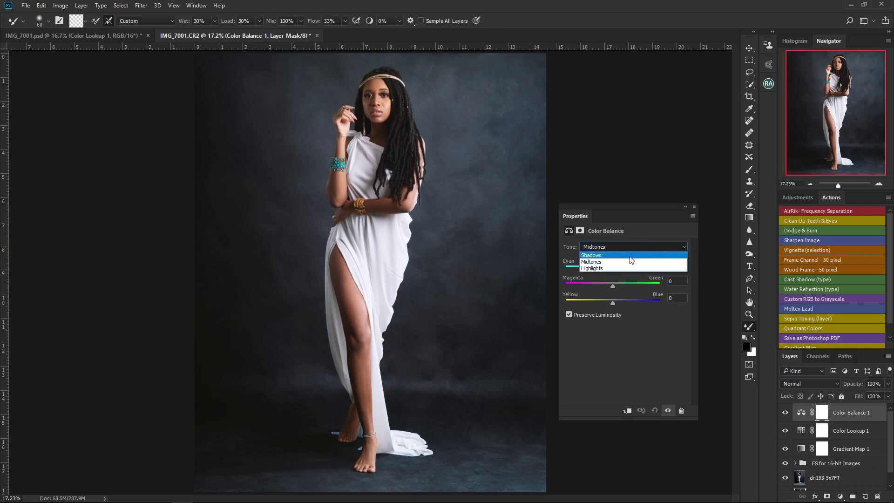
click(631, 268)
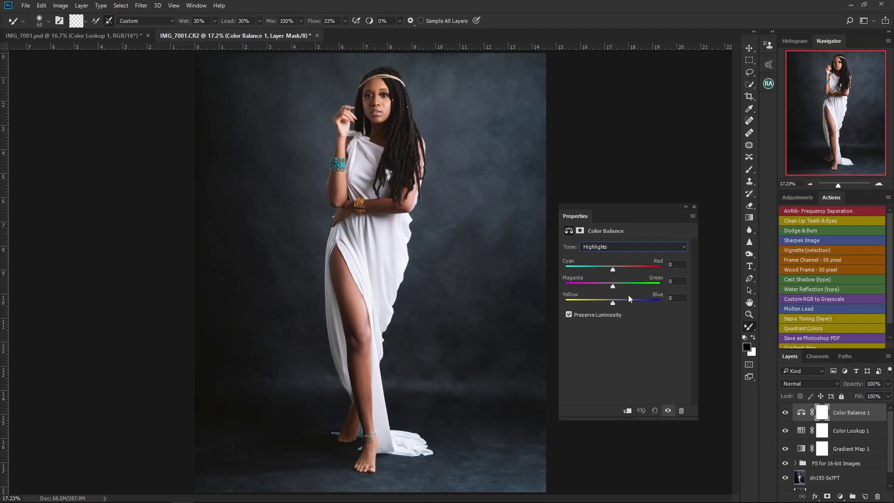
click(639, 247)
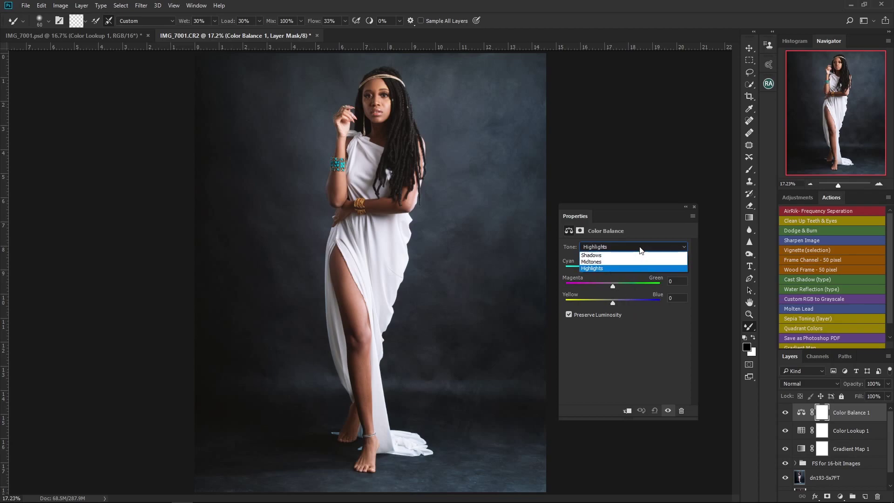
click(629, 269)
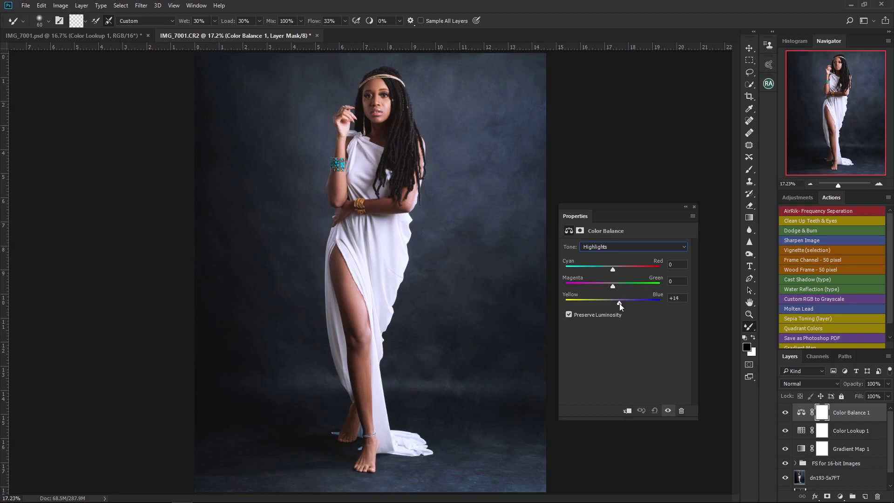
drag(619, 303, 618, 303)
- Compare the image with and without the Color Balance adjustment, and collapse its properties
click(668, 412)
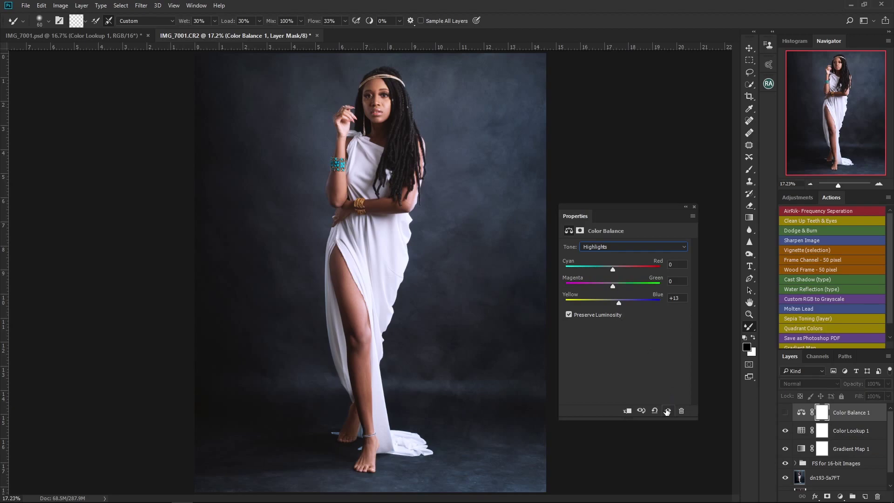
click(667, 411)
click(668, 411)
click(667, 411)
click(668, 411)
click(669, 411)
click(685, 206)
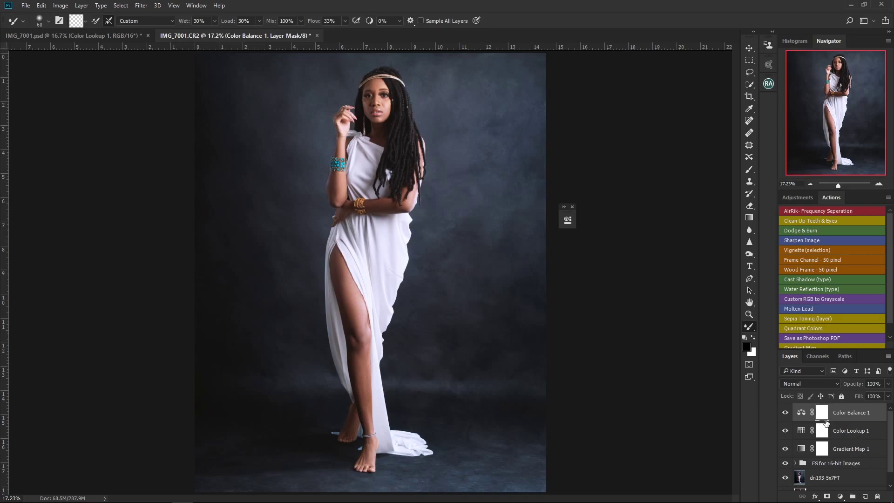
- Add a Levels adjustment layer and set the RGB black input level to 21 using the shadow clipping preview
click(841, 498)
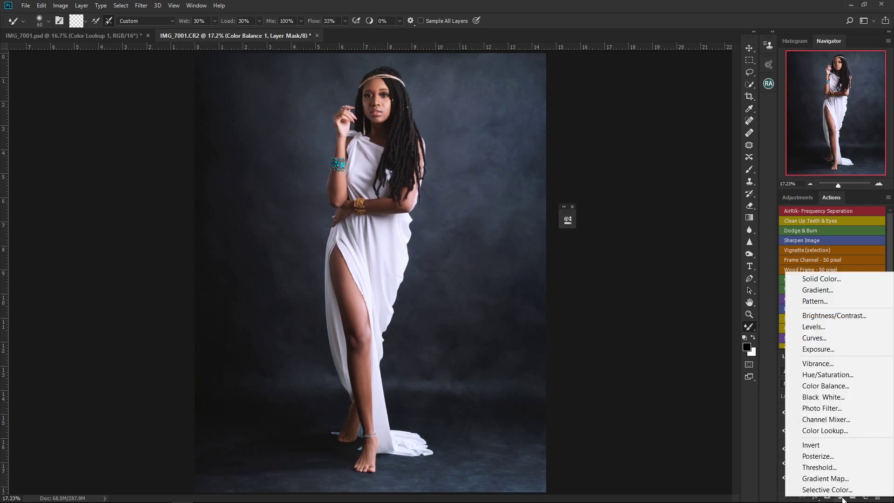
click(839, 327)
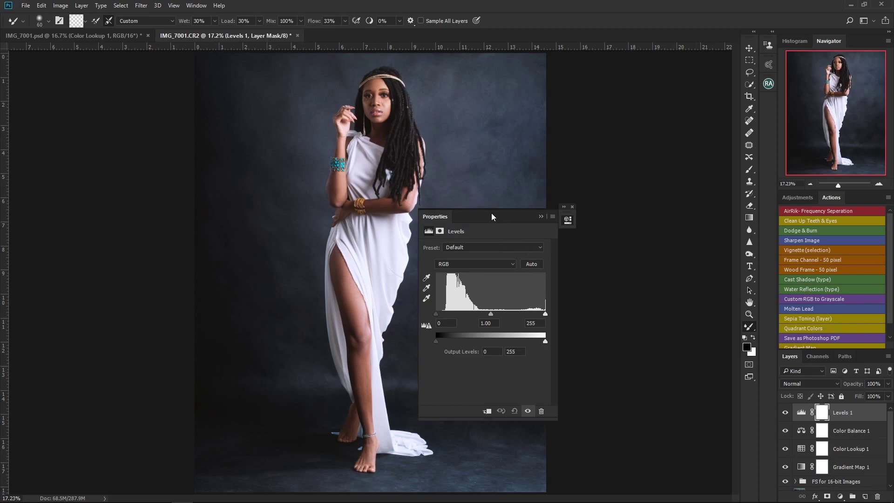
drag(486, 214, 636, 216)
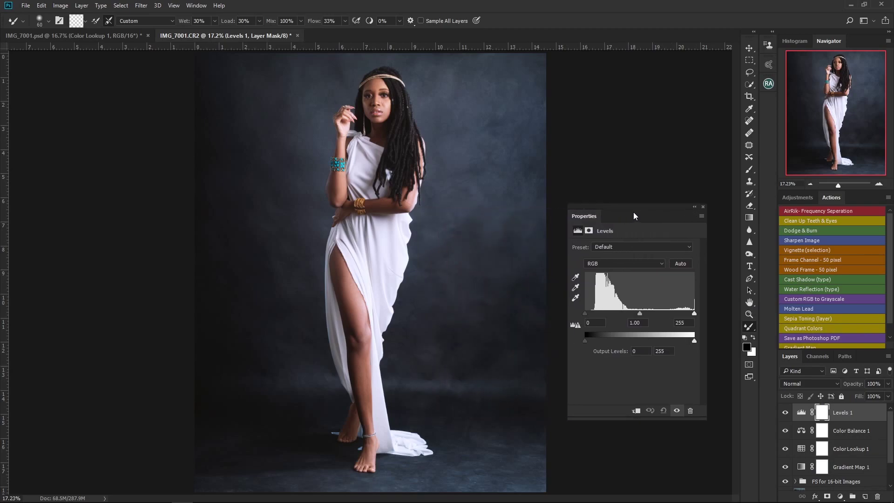
alt+click(585, 314)
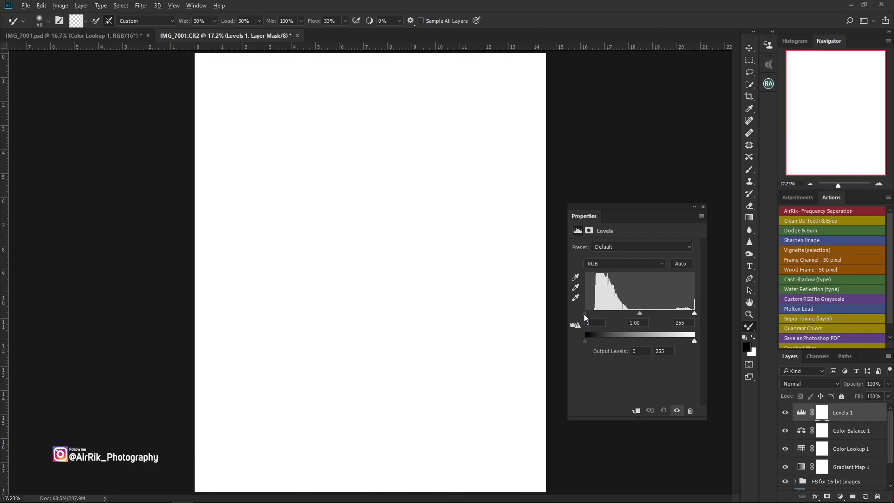
drag(585, 313, 595, 315)
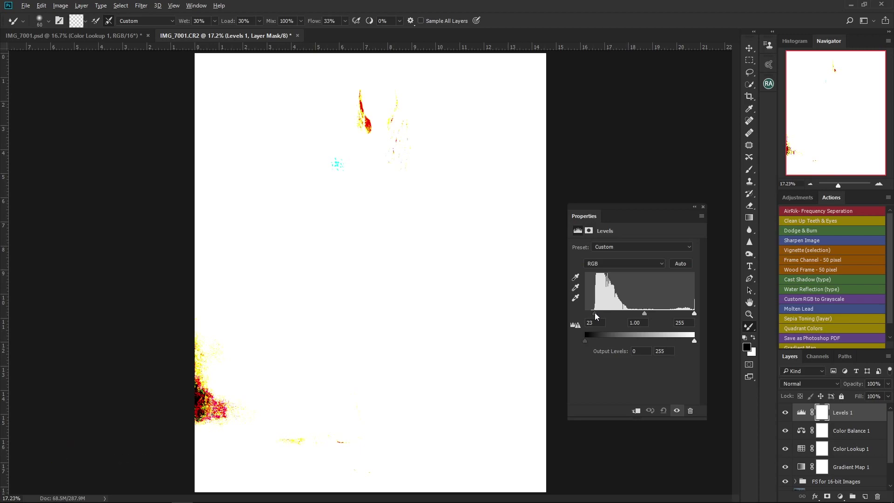
drag(595, 313, 596, 315)
drag(595, 314, 597, 317)
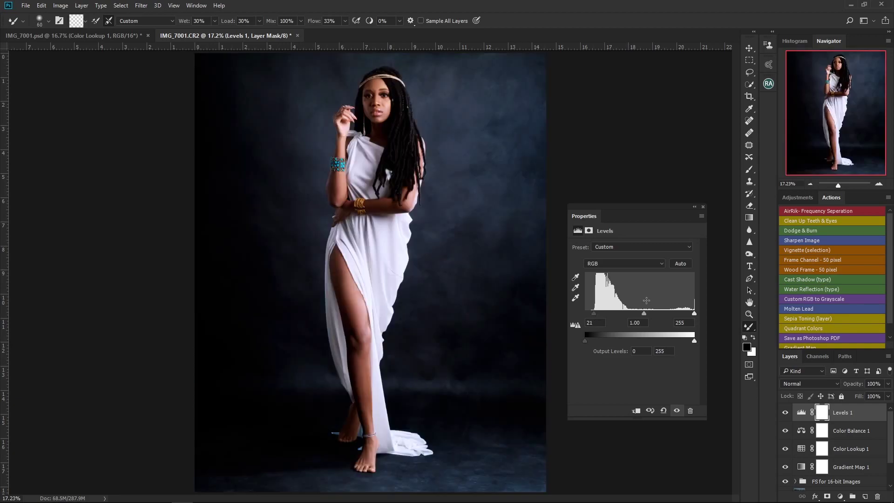
- Set the Levels white input level to 240 using the highlight clipping preview, and collapse the properties
alt+click(695, 314)
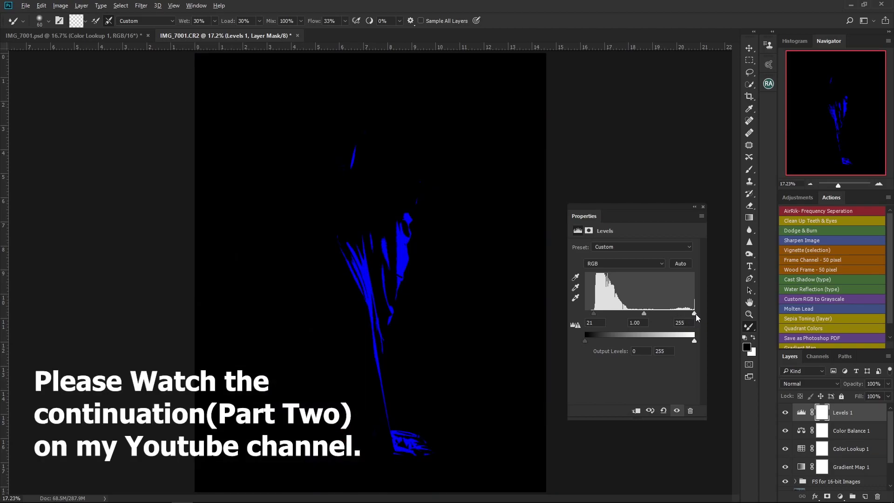
drag(694, 315, 689, 318)
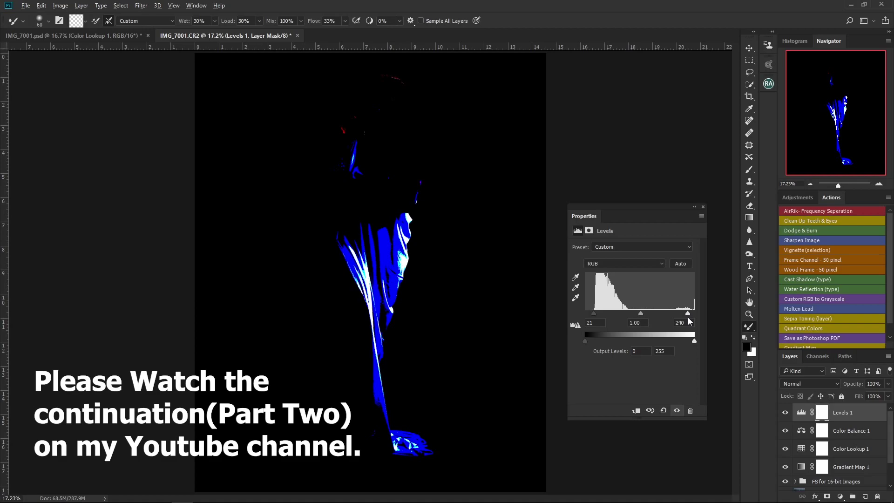
drag(688, 318, 689, 319)
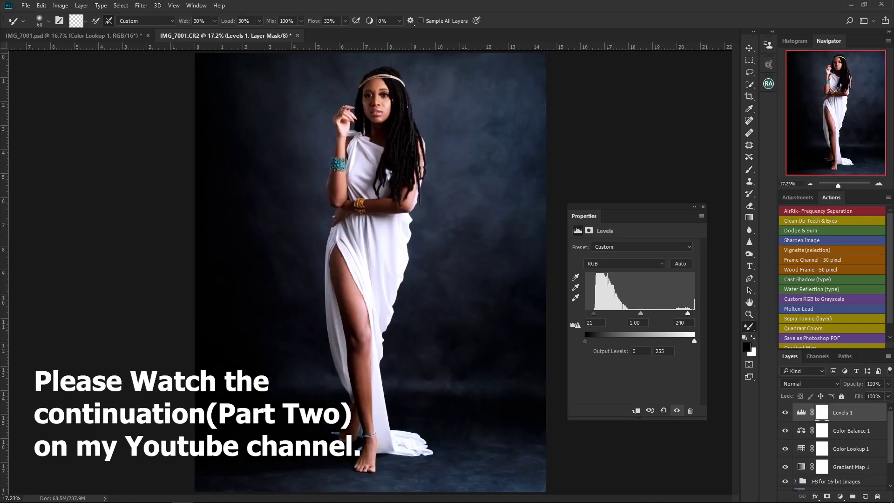
click(694, 208)
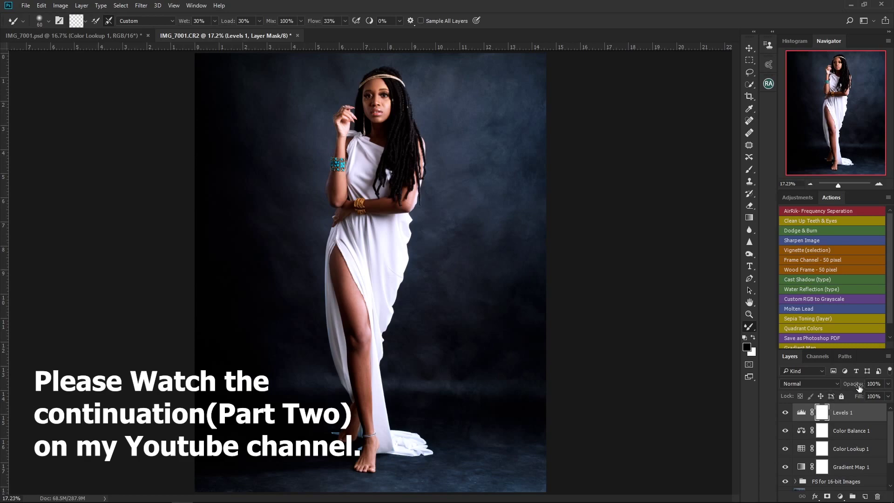
- Lower the Levels 1 layer's opacity to 50% after trying 70%, comparing the image with and without the layer
drag(860, 386, 846, 389)
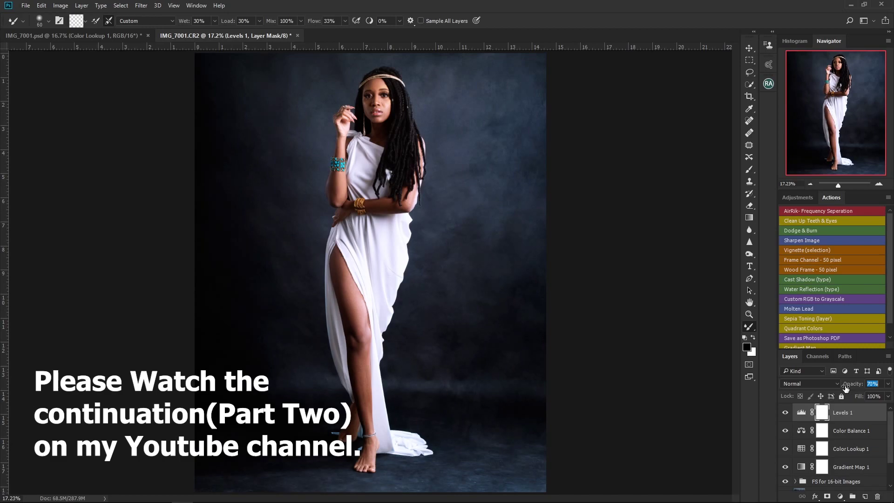
click(785, 413)
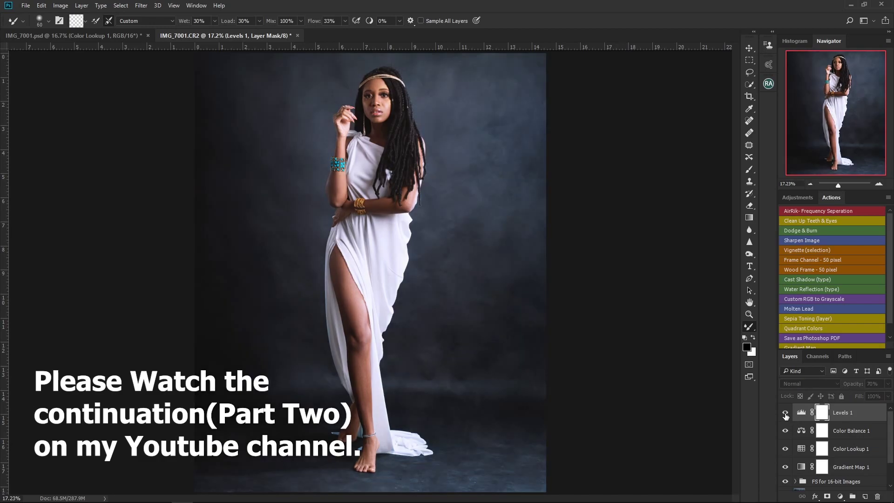
click(786, 414)
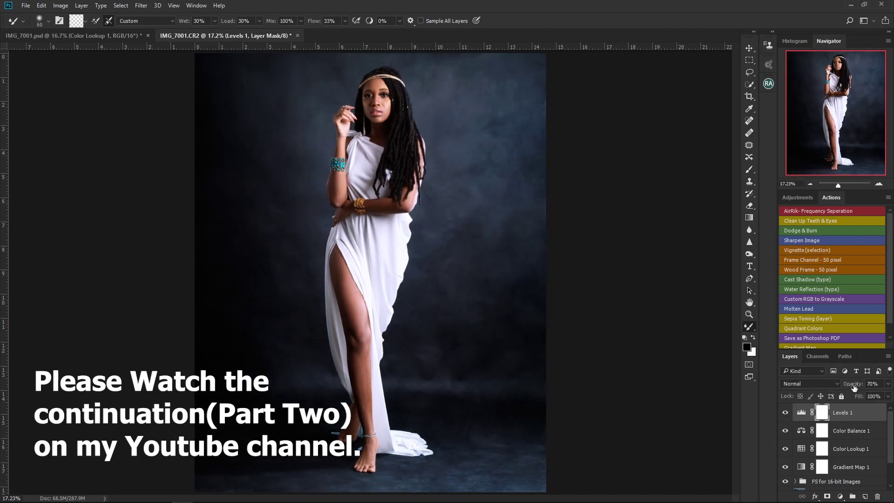
drag(861, 387, 849, 387)
click(786, 414)
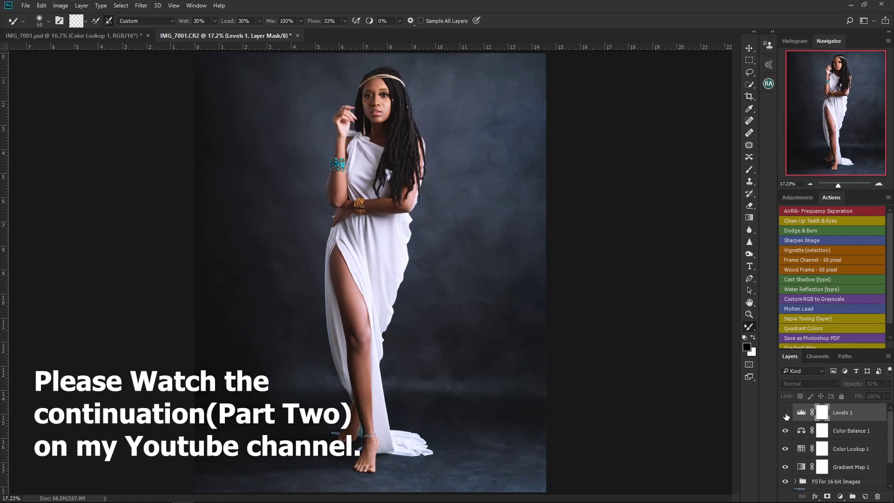
click(786, 414)
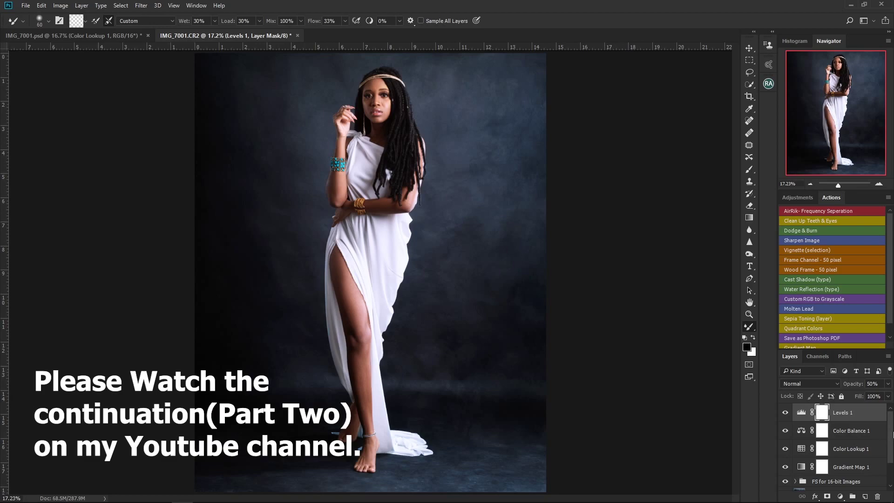
- Select all the adjustment layers from Levels 1 down to Gradient Map 1
scroll(854, 443, down, 3)
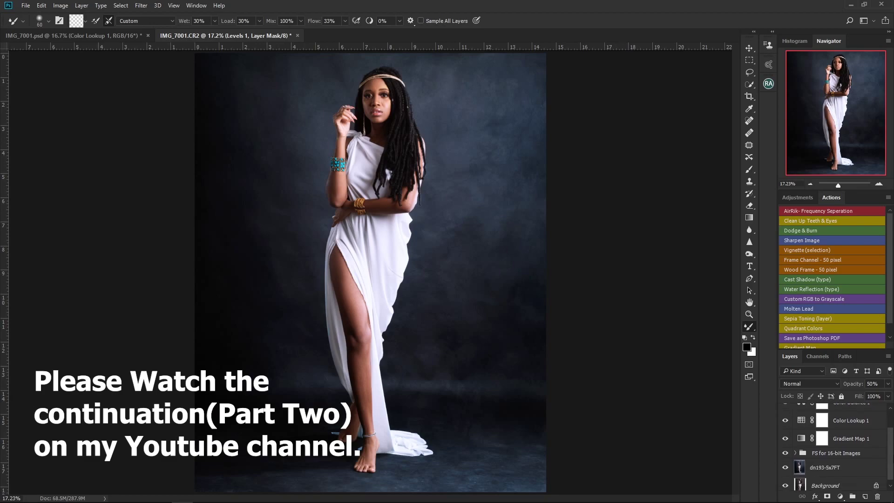
shift+click(854, 438)
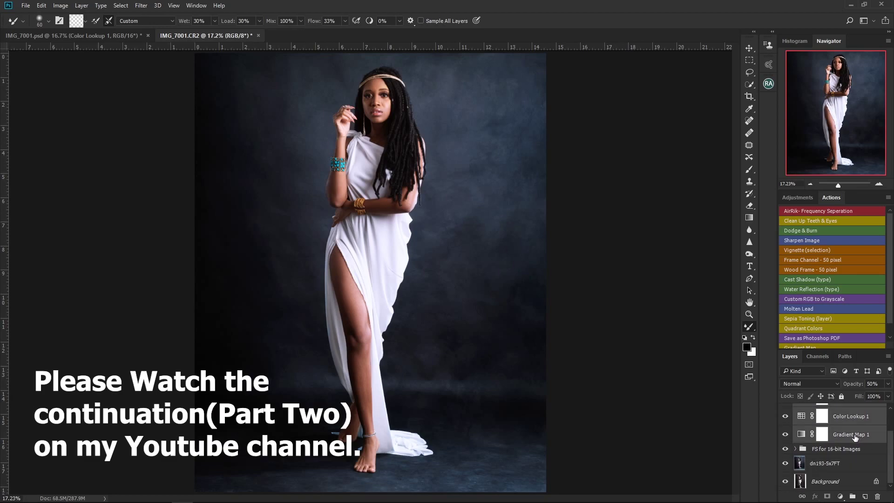